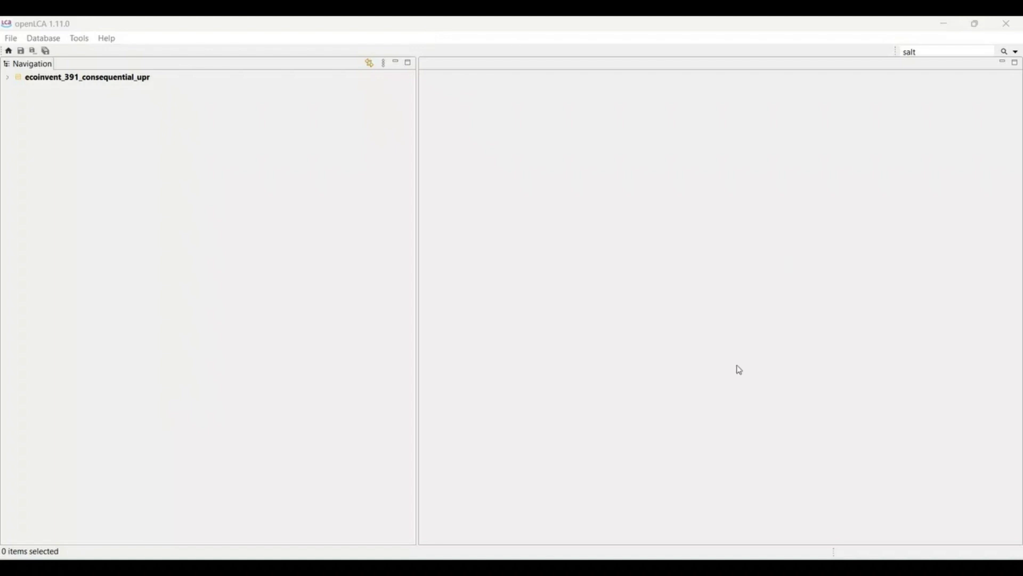
# Switch to the Excel workbook and examine the economic allocation formulas for soy milk and meal, then return to openLCA.
pyautogui.hotkey('alt', 'Tab')
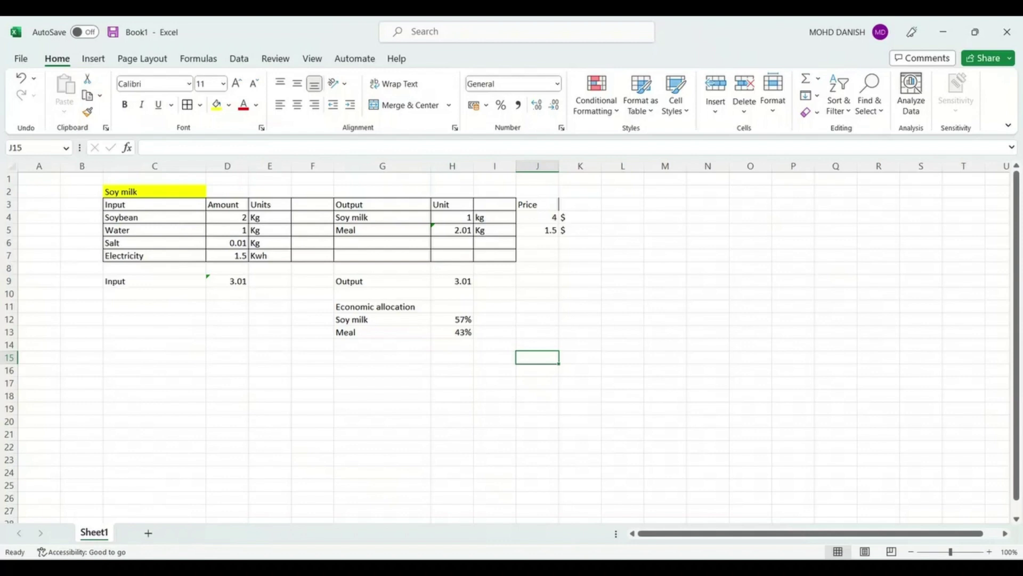
pyautogui.click(435, 34)
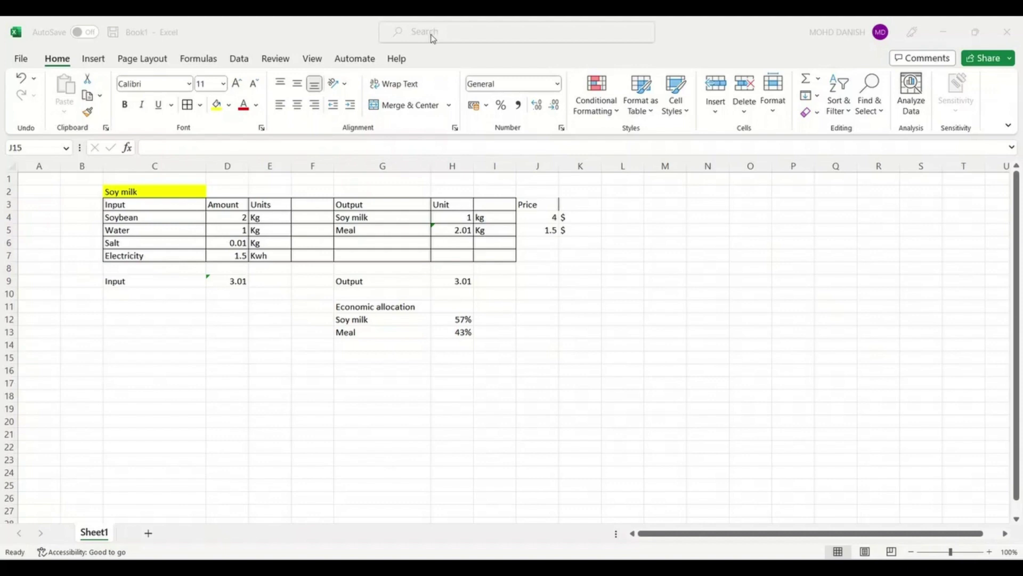
pyautogui.click(378, 310)
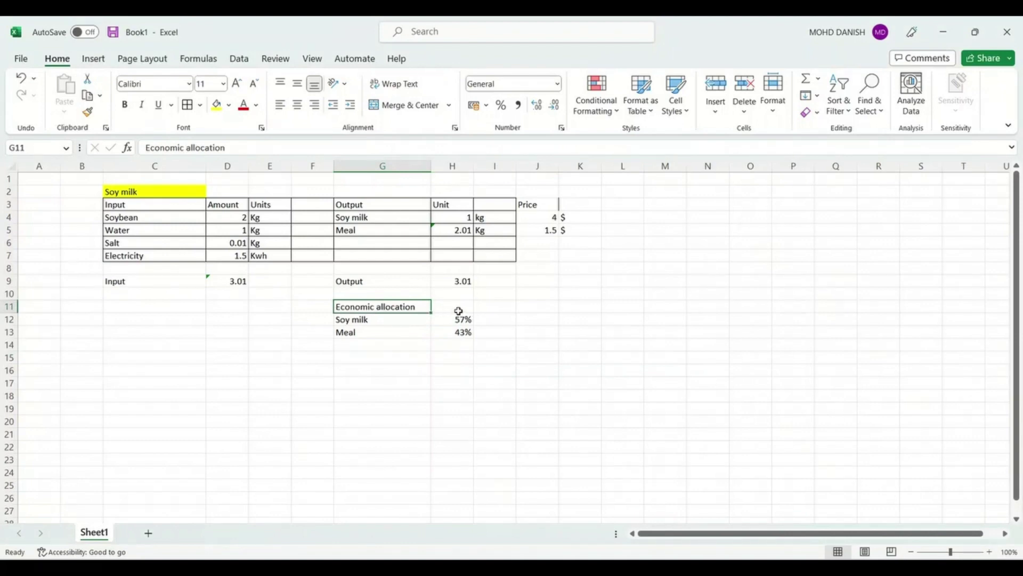
pyautogui.click(463, 319)
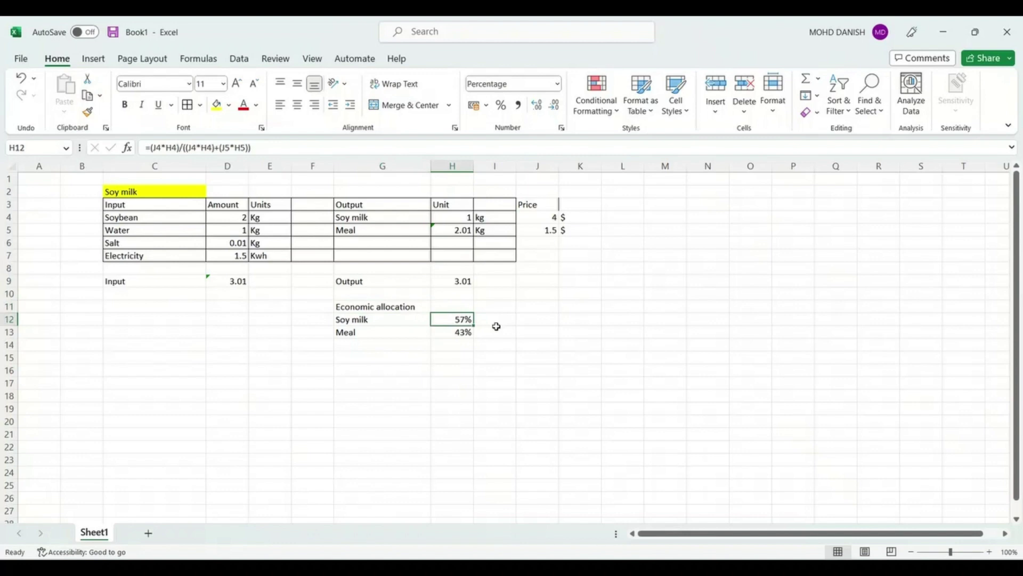
pyautogui.click(461, 333)
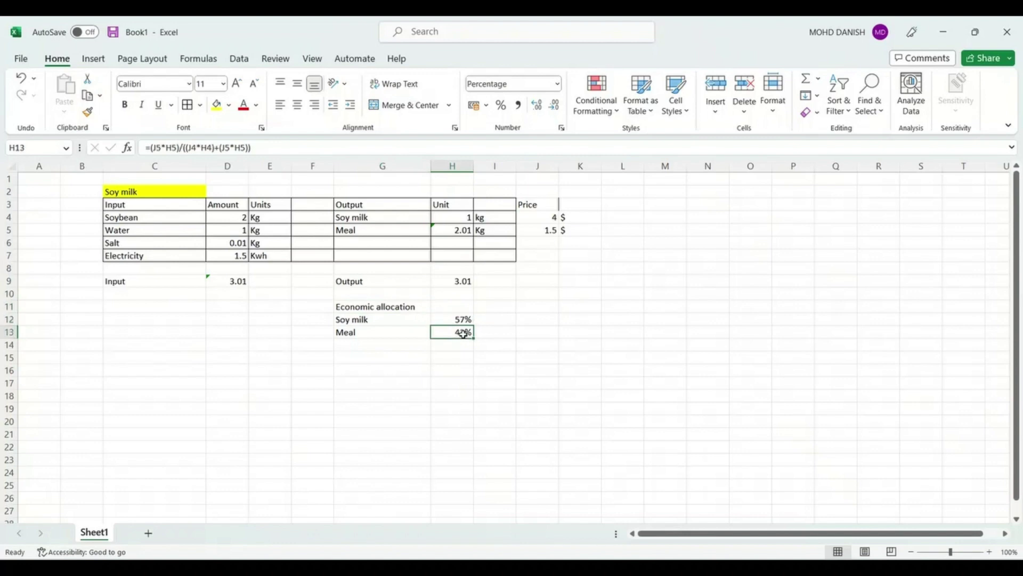
pyautogui.click(517, 330)
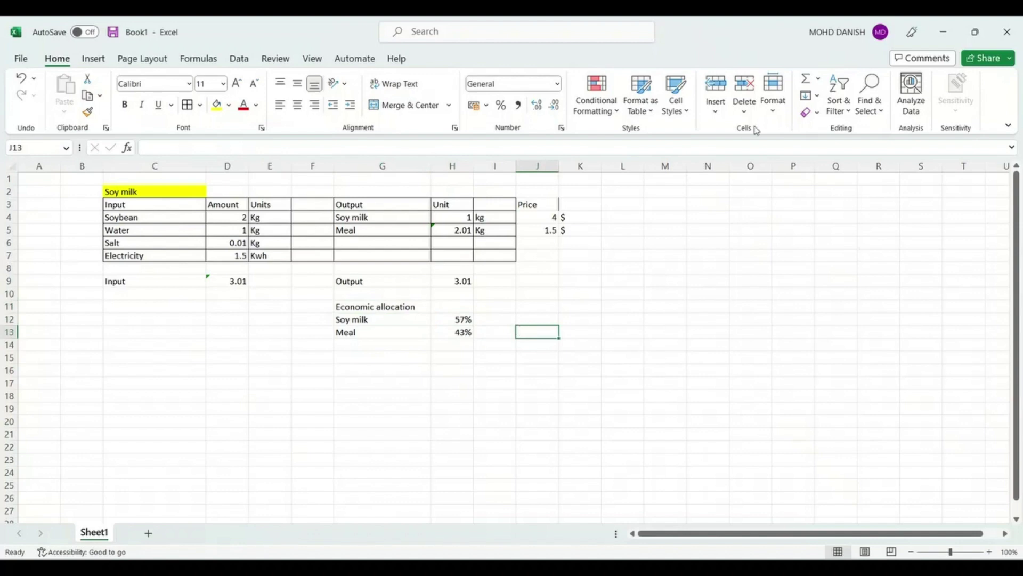
pyautogui.click(941, 28)
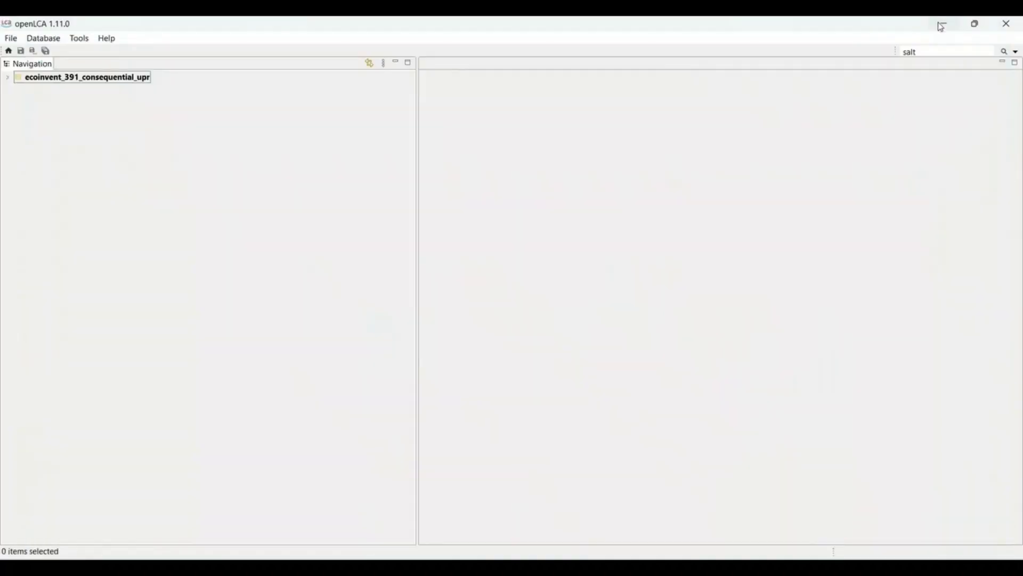
# Expand the ecoinvent_391_consequential_upr database and review the existing flows in the Emissions category.
pyautogui.doubleClick(118, 76)
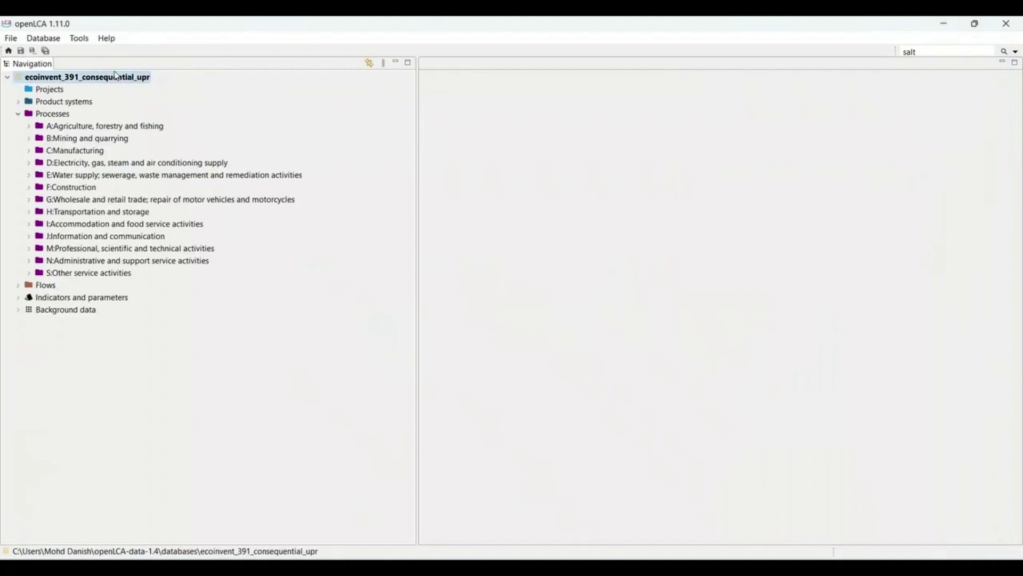
pyautogui.click(19, 114)
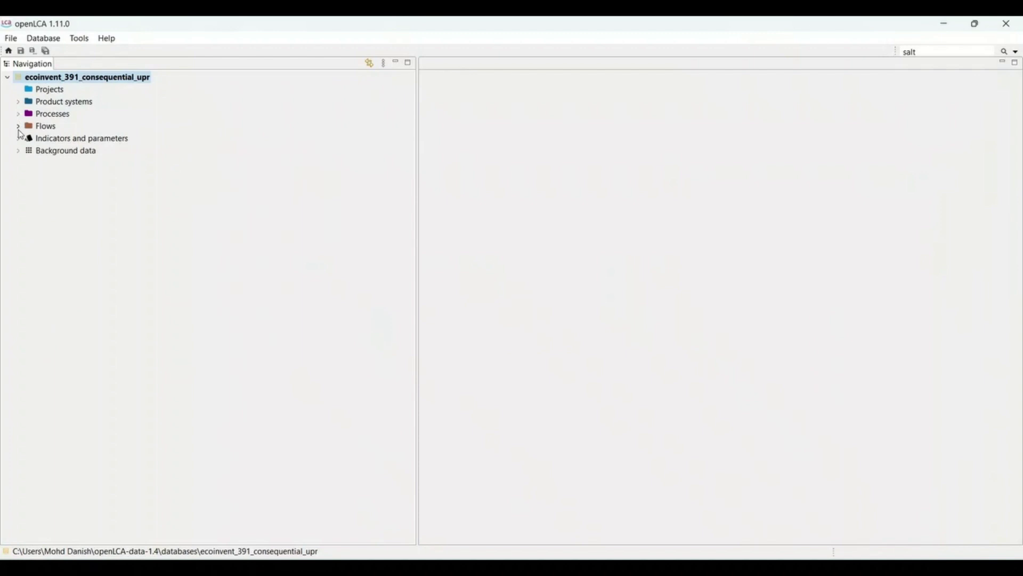
pyautogui.click(18, 129)
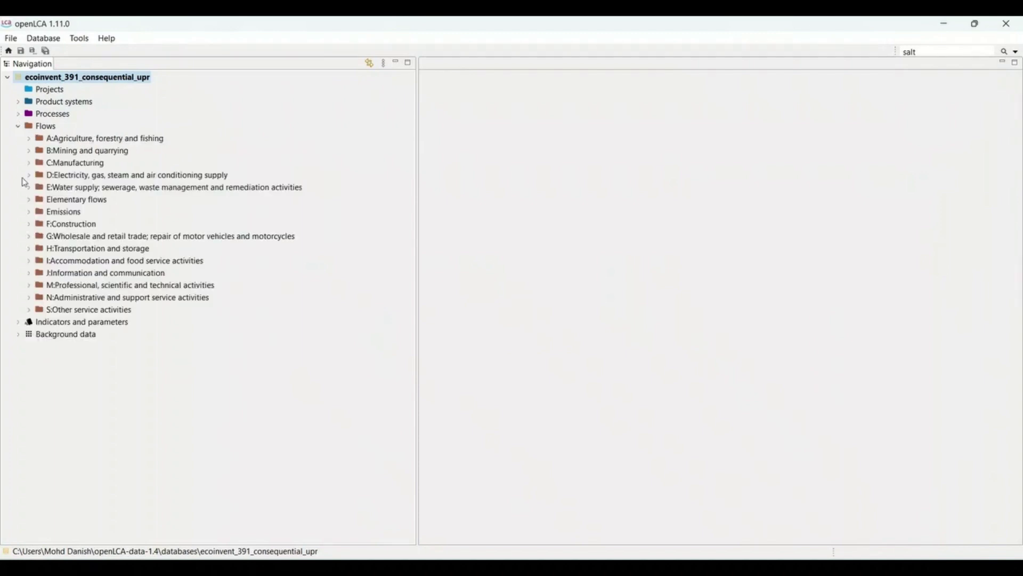
pyautogui.click(29, 212)
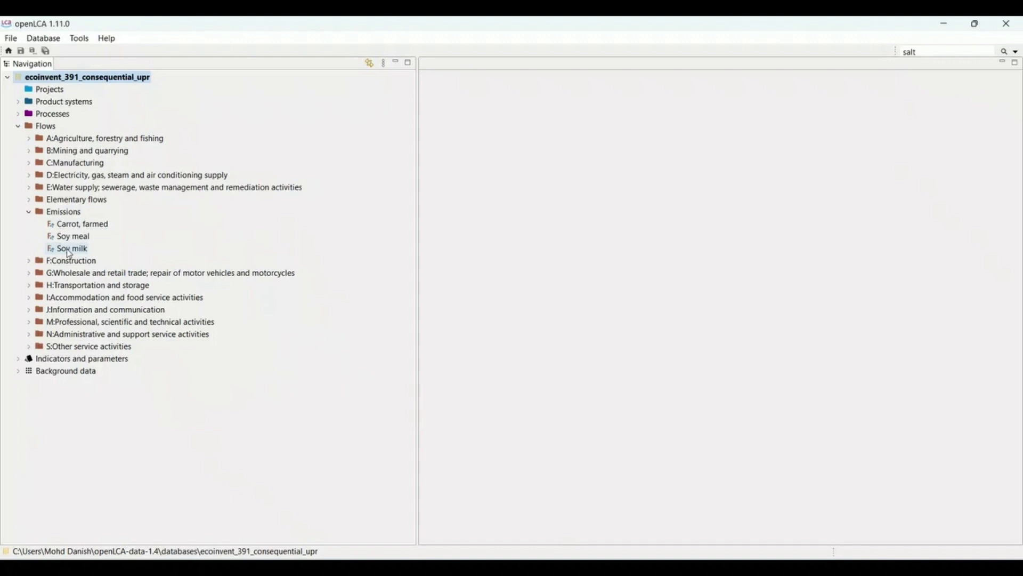
pyautogui.click(19, 128)
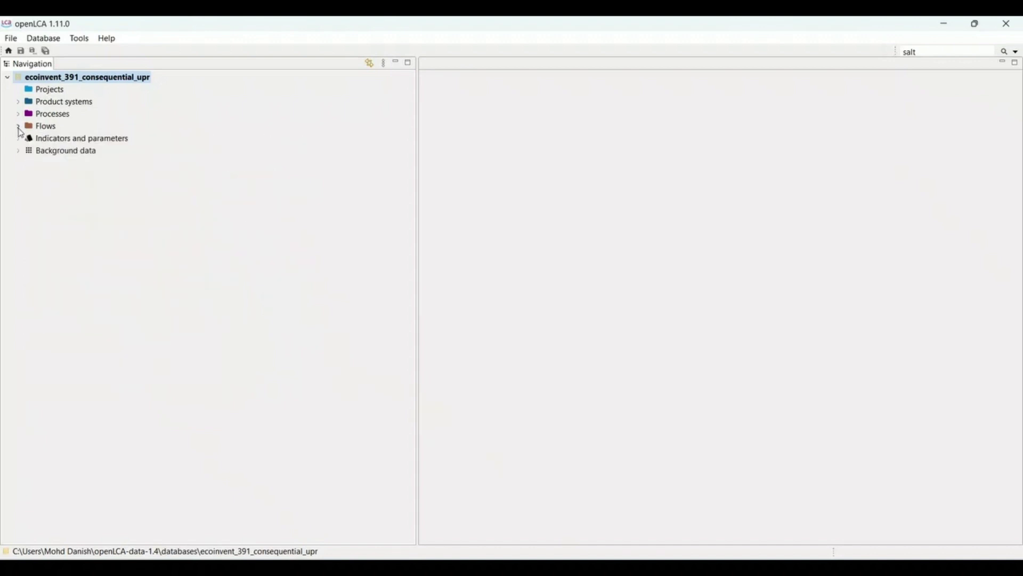
# Add a child category named Emissions under Processes.
pyautogui.click(18, 115)
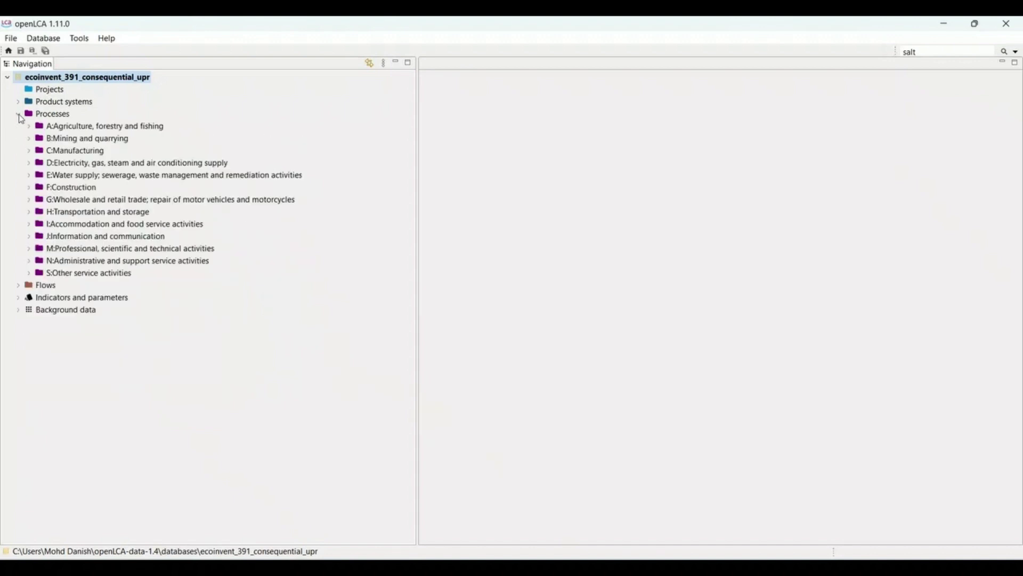
pyautogui.click(51, 114)
pyautogui.rightClick(53, 114)
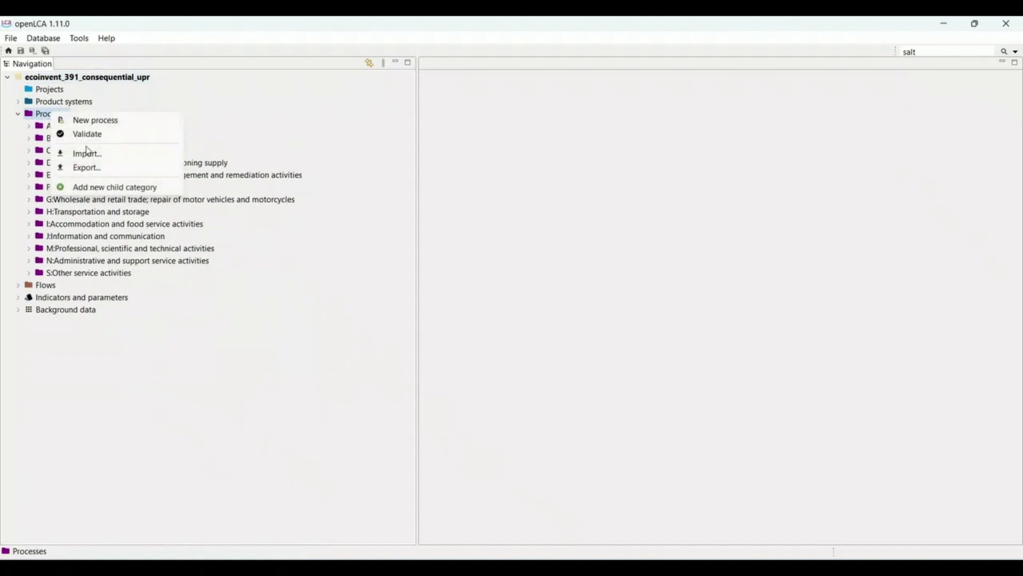
pyautogui.click(88, 184)
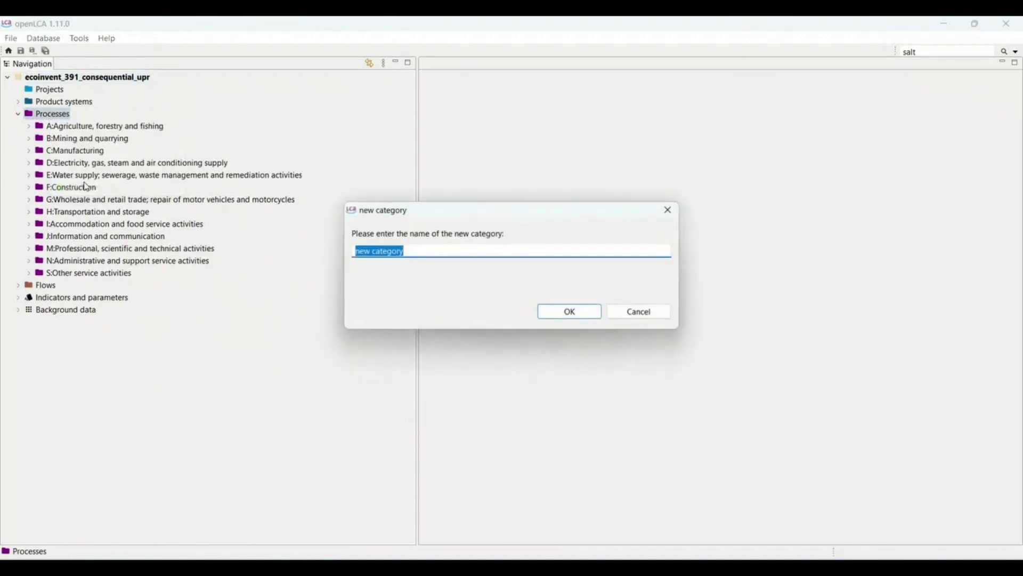
pyautogui.write('Emissions')
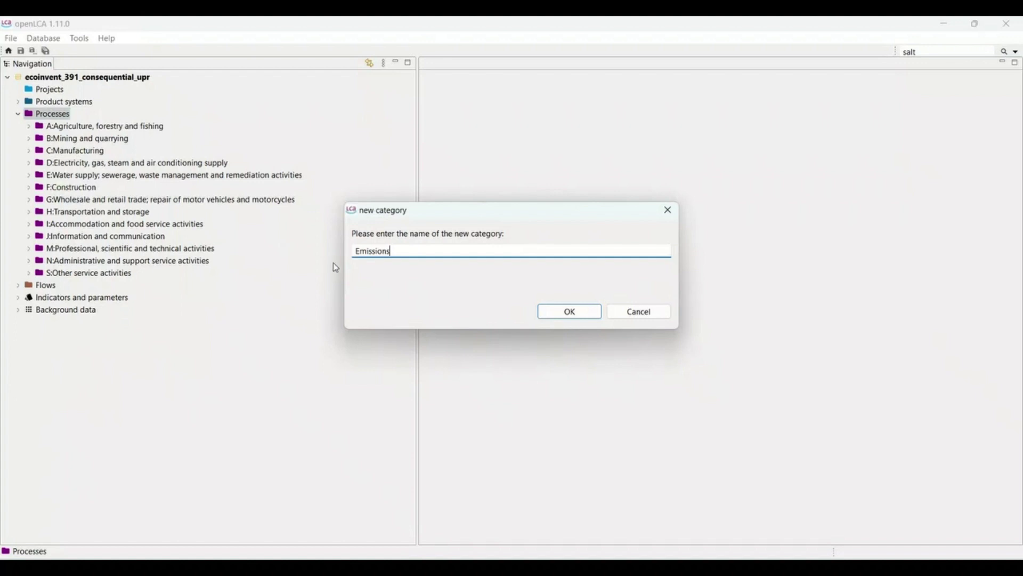
pyautogui.click(555, 313)
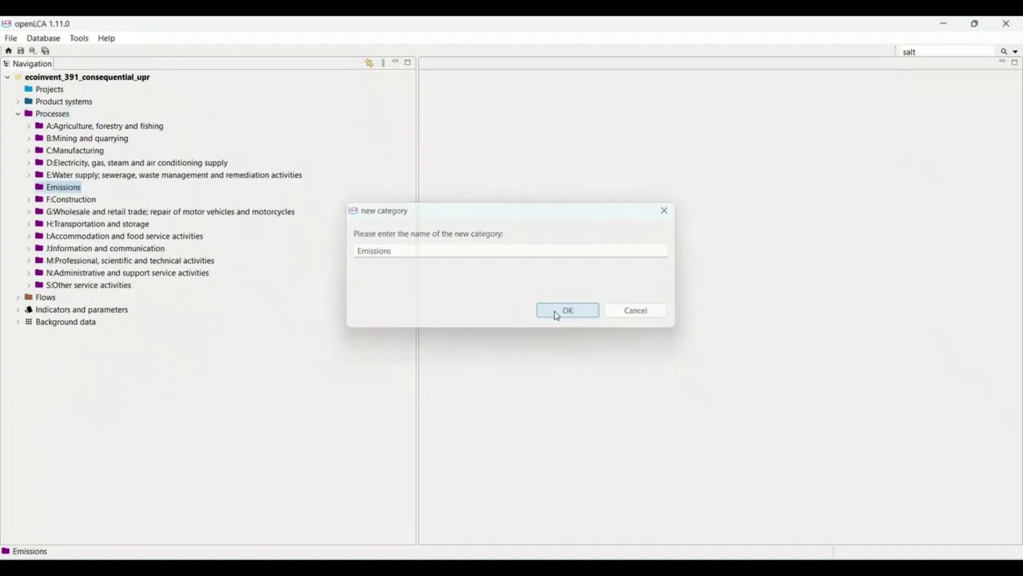
# Create a process named "1: Soy milk processing" in the Emissions process category, with the Soy milk flow as quantitative reference.
pyautogui.rightClick(64, 192)
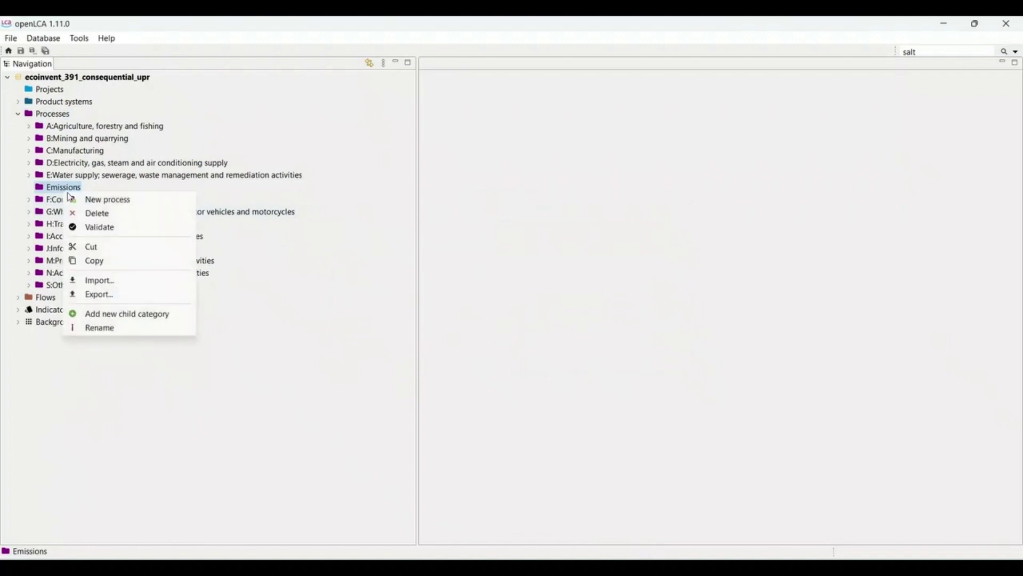
pyautogui.click(73, 199)
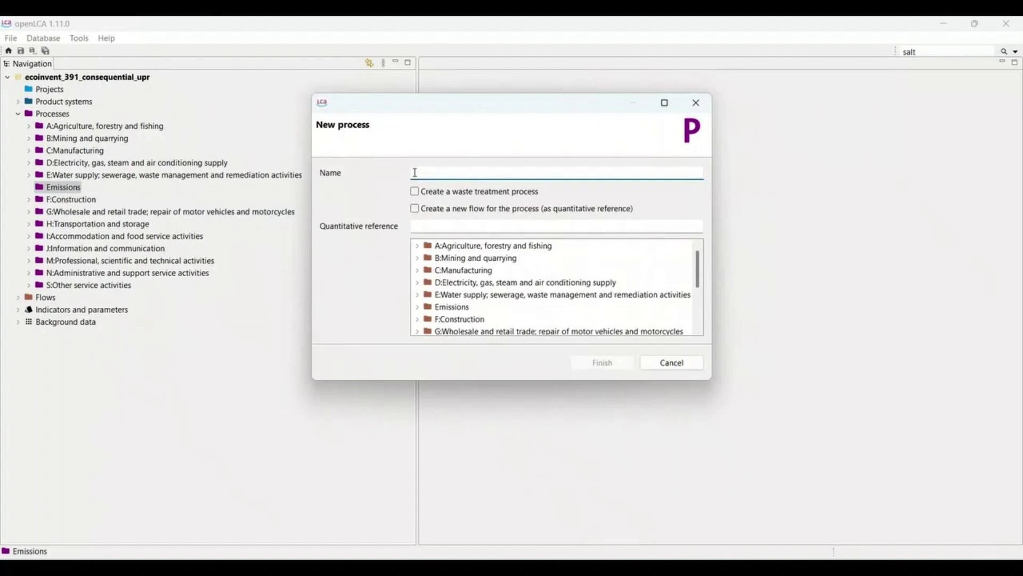
pyautogui.click(415, 173)
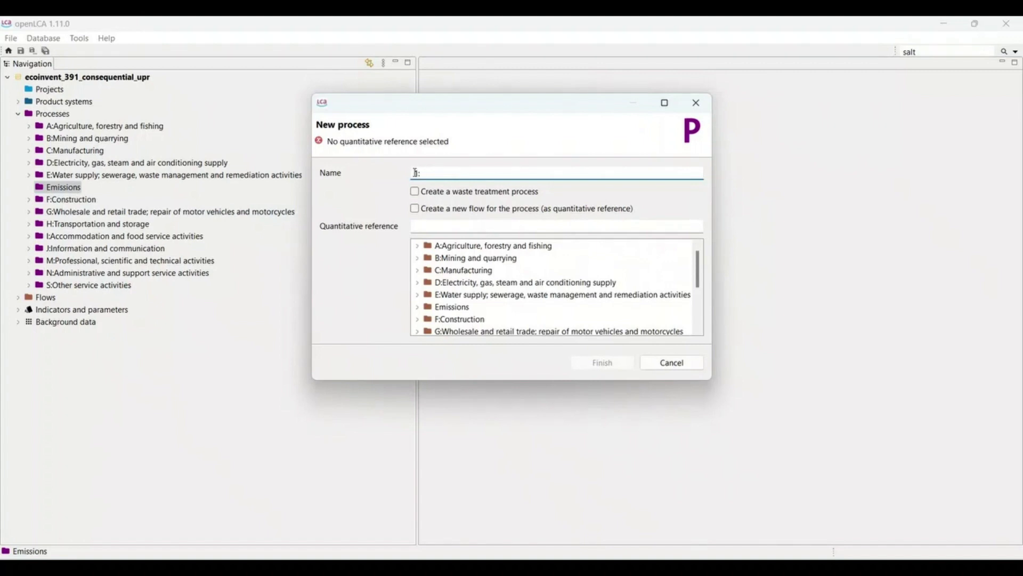
pyautogui.write('Soy milk processing')
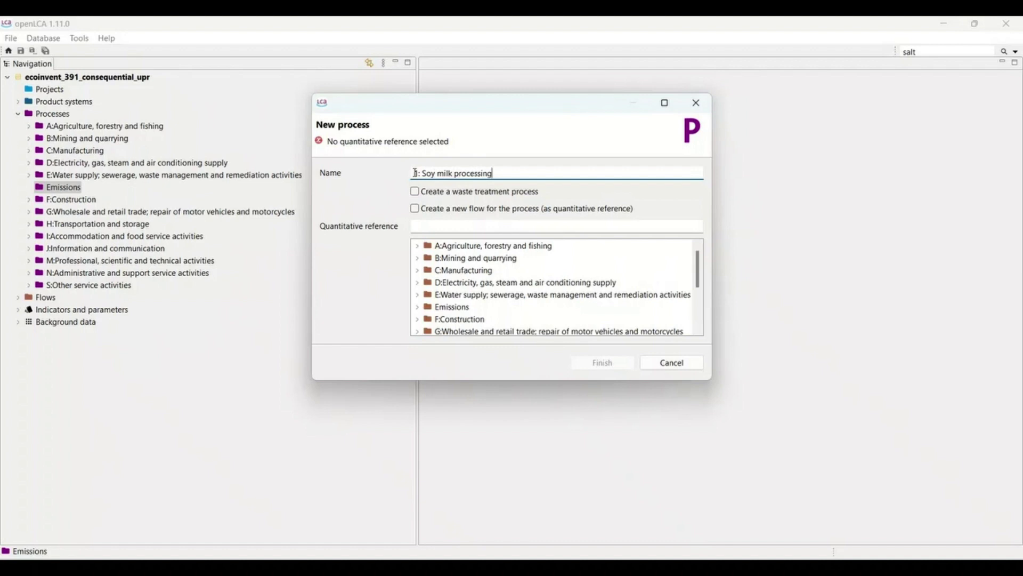
pyautogui.click(418, 308)
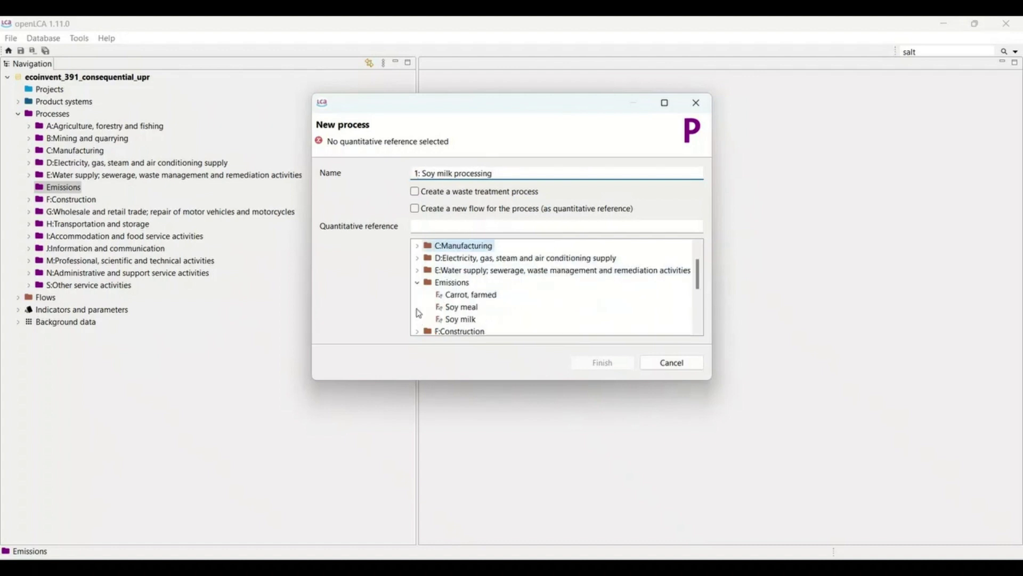
pyautogui.click(458, 320)
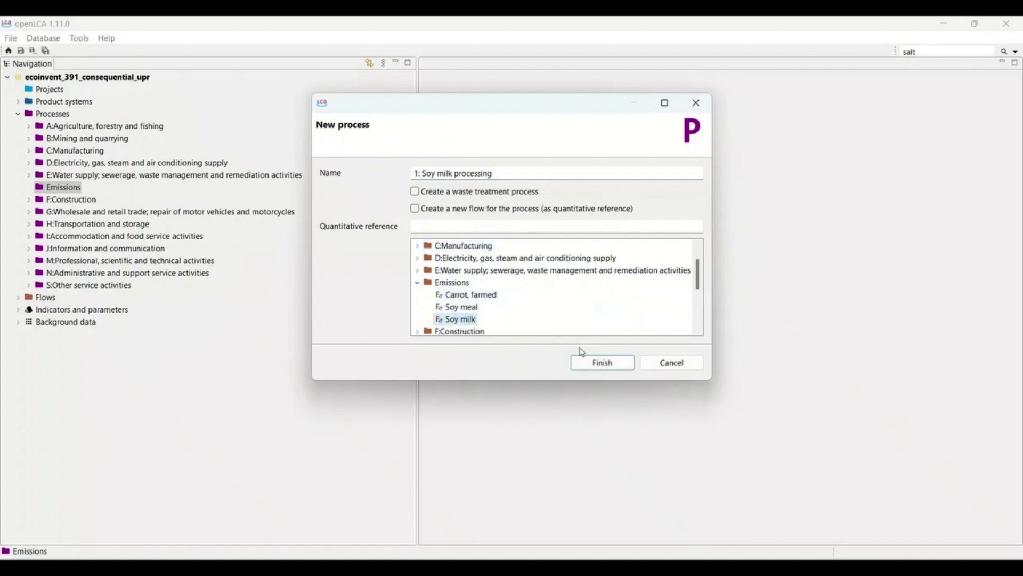
pyautogui.click(594, 362)
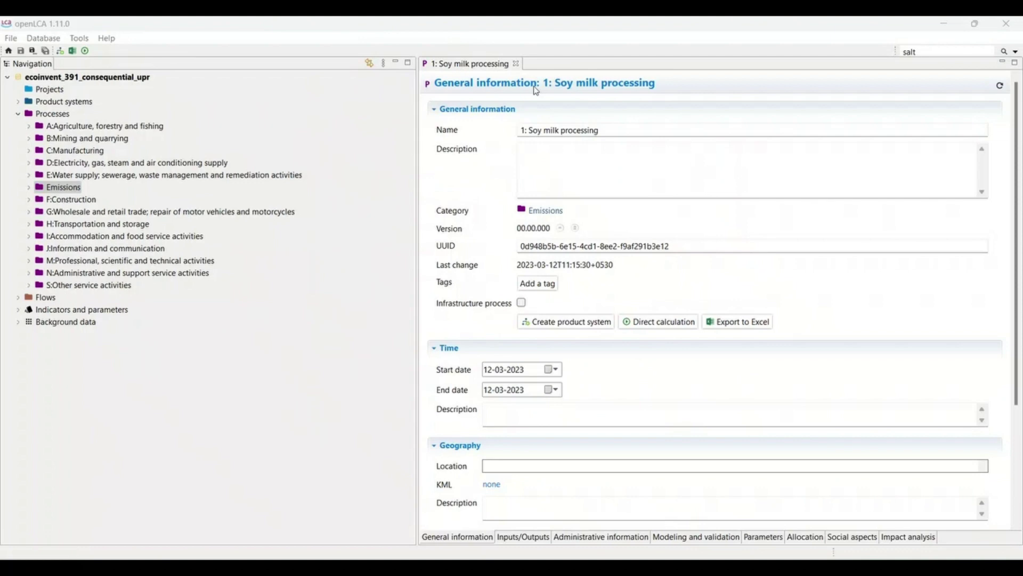
# Enter the process description "The processing of soy milk is happening in the UK.".
pyautogui.click(569, 172)
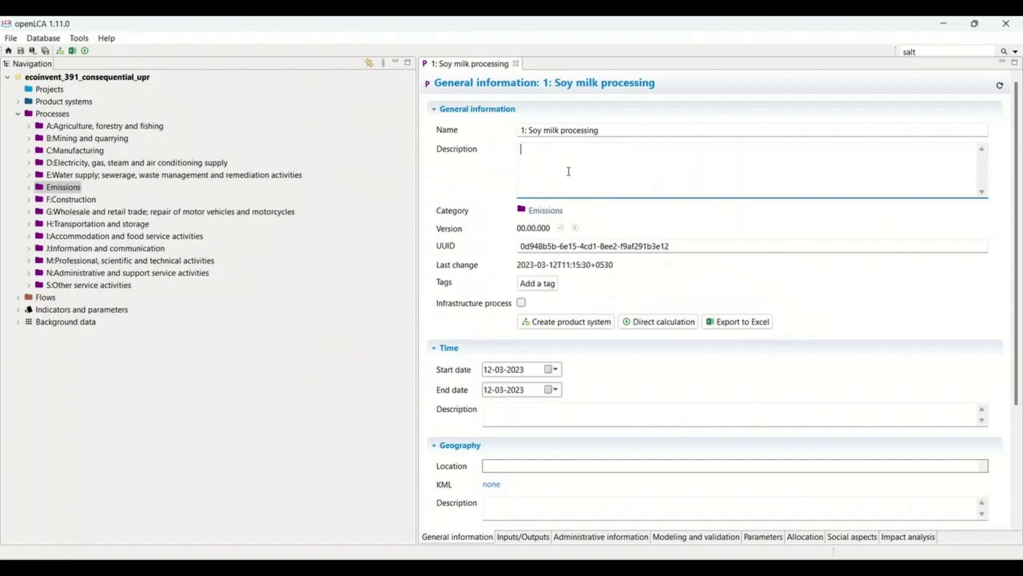
pyautogui.write('The pro')
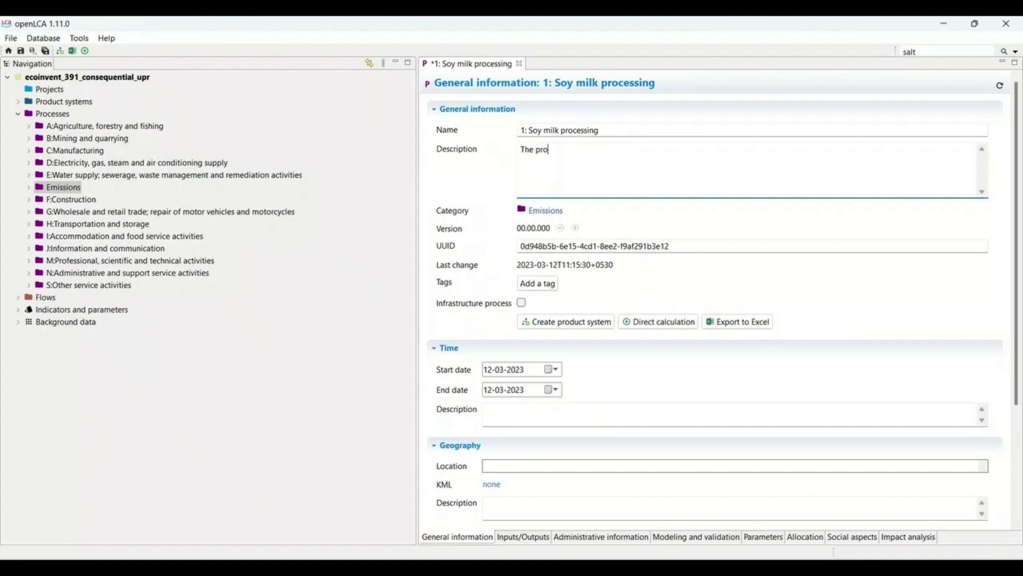
pyautogui.write('cessing of so')
pyautogui.write('y meak is')
pyautogui.press('BackSpace')
pyautogui.press('BackSpace')
pyautogui.press('BackSpace')
pyautogui.press('BackSpace')
pyautogui.press('BackSpace')
pyautogui.press('BackSpace')
pyautogui.press('BackSpace')
pyautogui.write('ilk is happen')
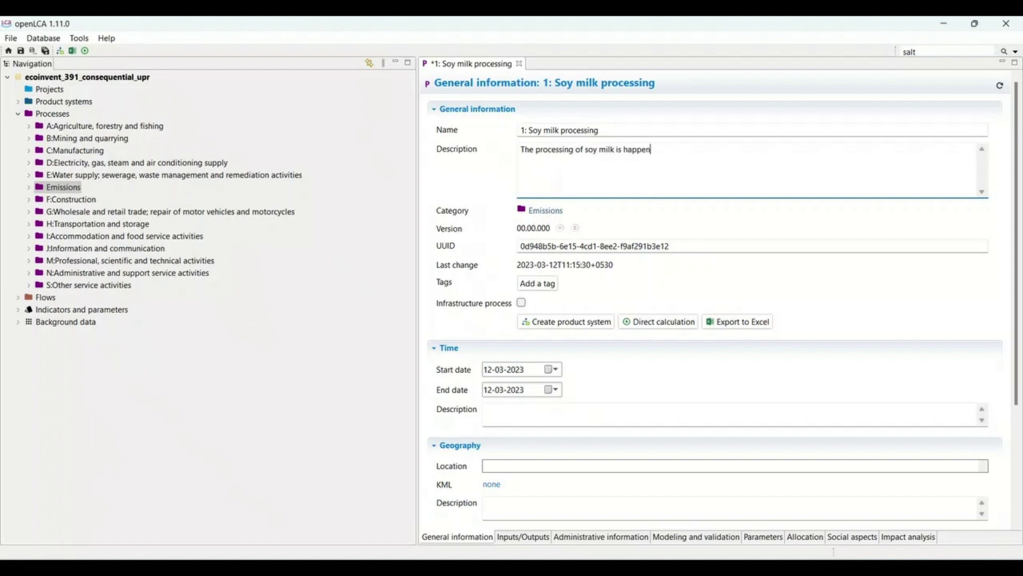
pyautogui.write('ing in the UK.')
pyautogui.hotkey('shift', 'Tab')
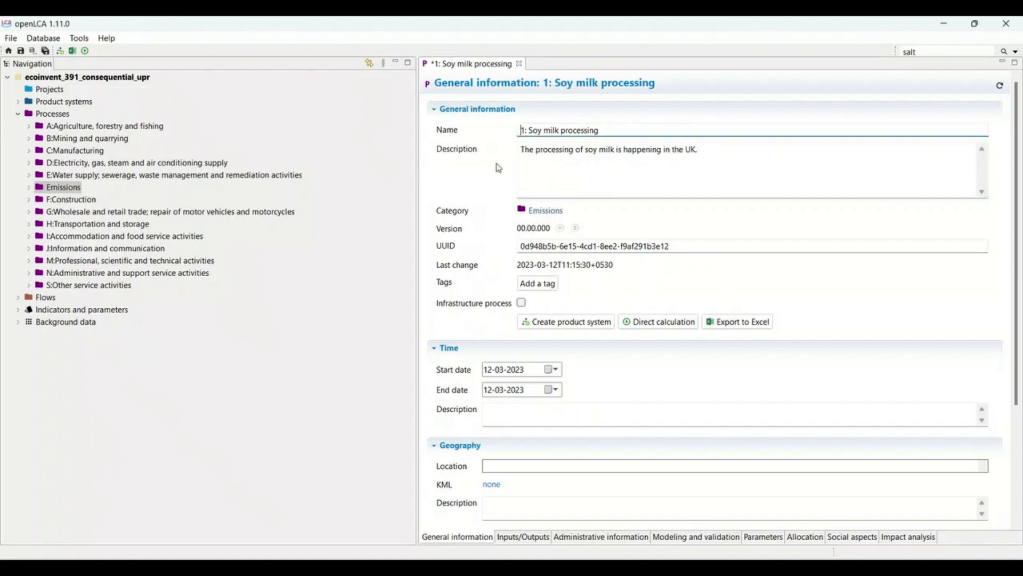
pyautogui.click(499, 168)
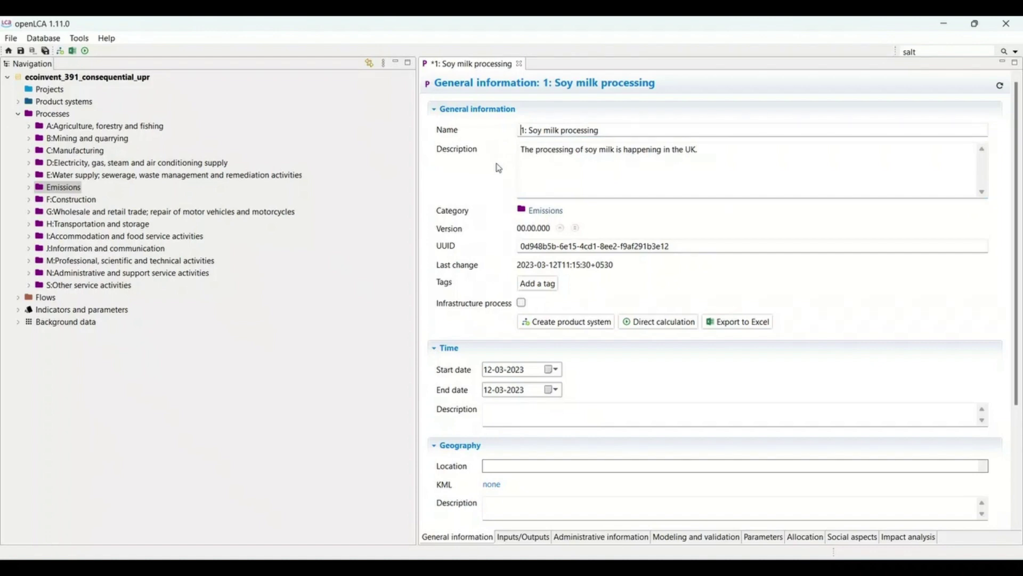
# Set the soy milk process's geographic location to United Kingdom and save the process.
pyautogui.scroll(-3, 499, 168)
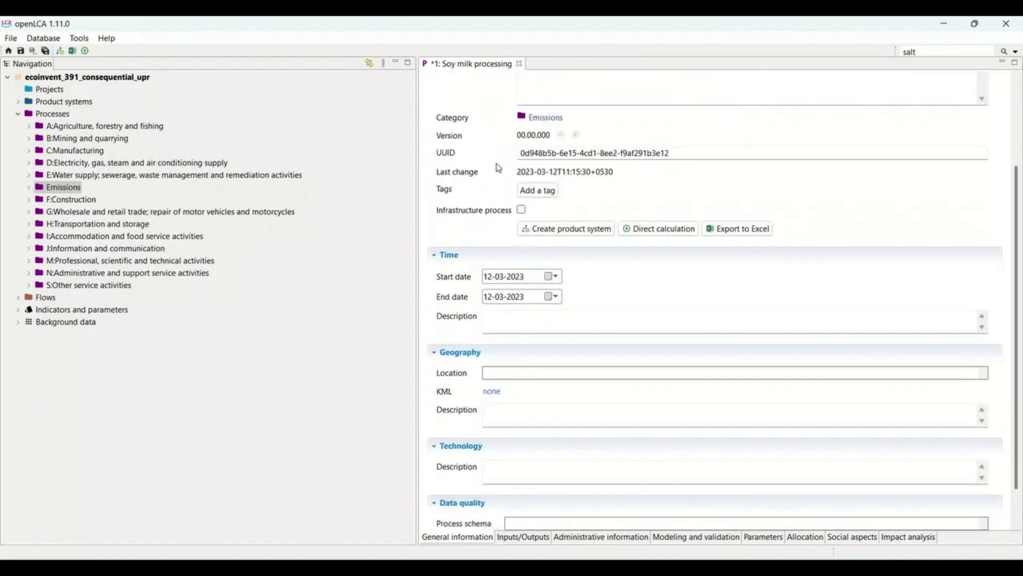
pyautogui.scroll(-2, 499, 168)
pyautogui.click(514, 305)
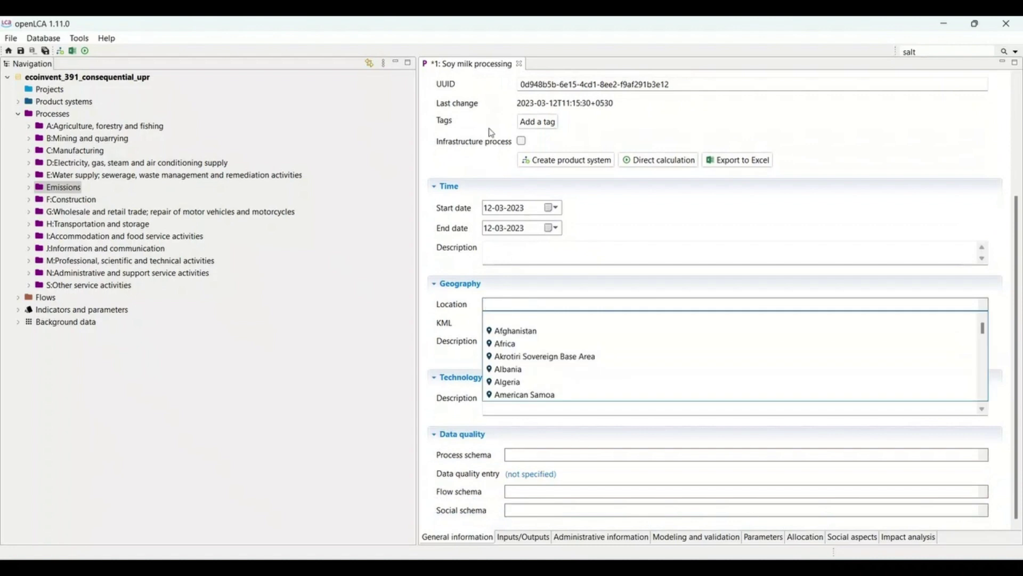
pyautogui.scroll(-6, 565, 337)
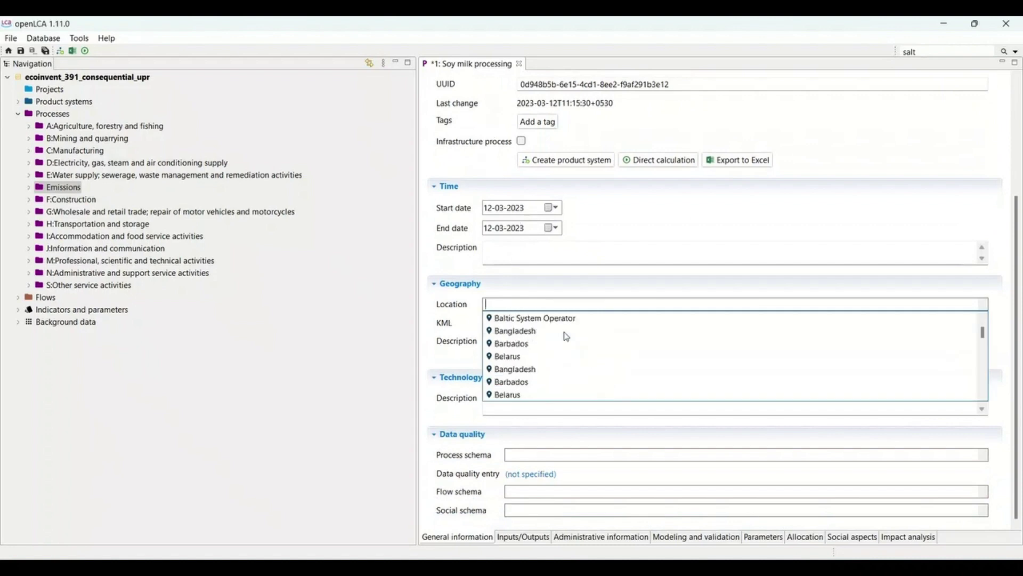
pyautogui.scroll(-20, 567, 337)
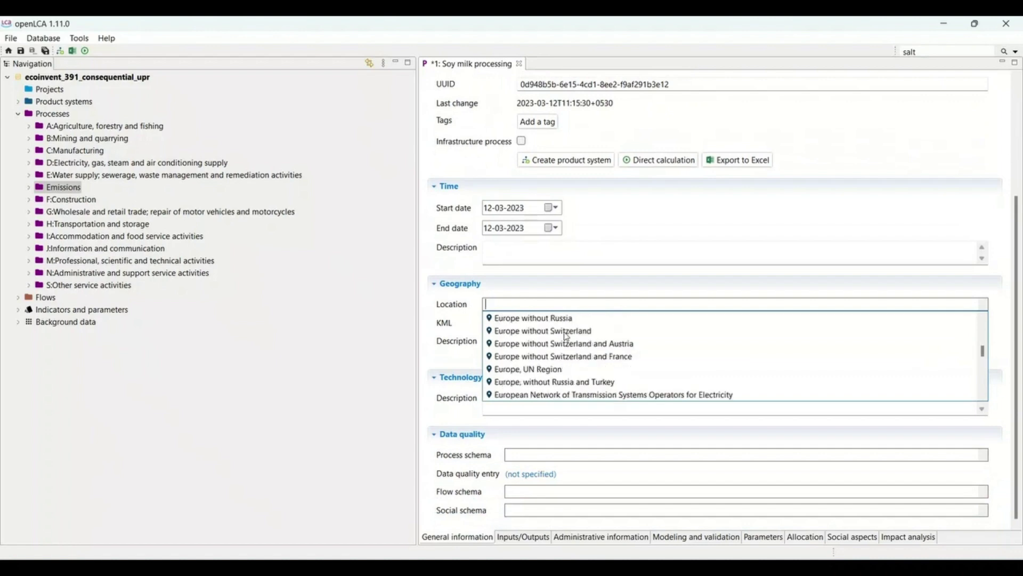
pyautogui.scroll(-20, 567, 337)
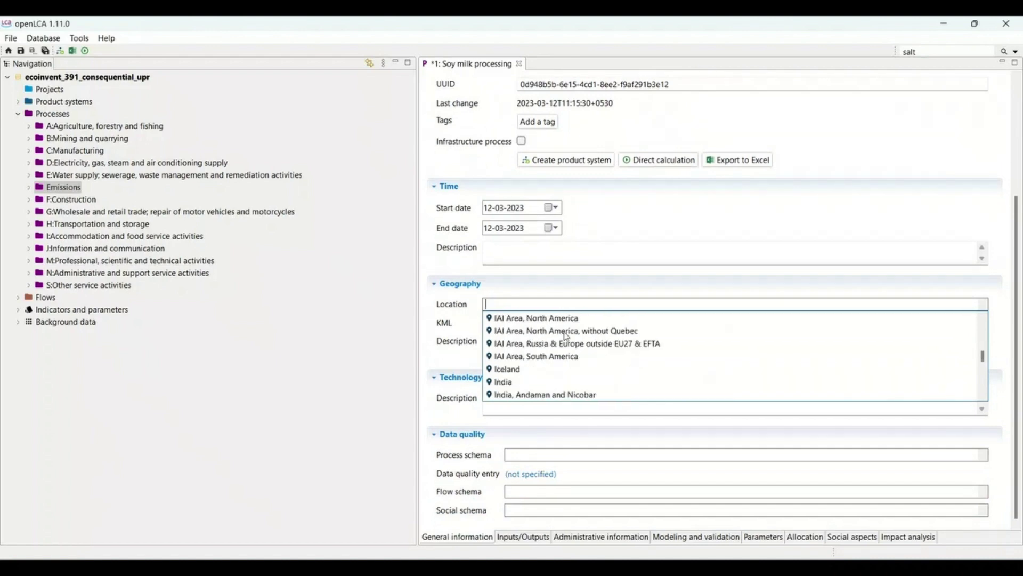
pyautogui.scroll(-20, 567, 336)
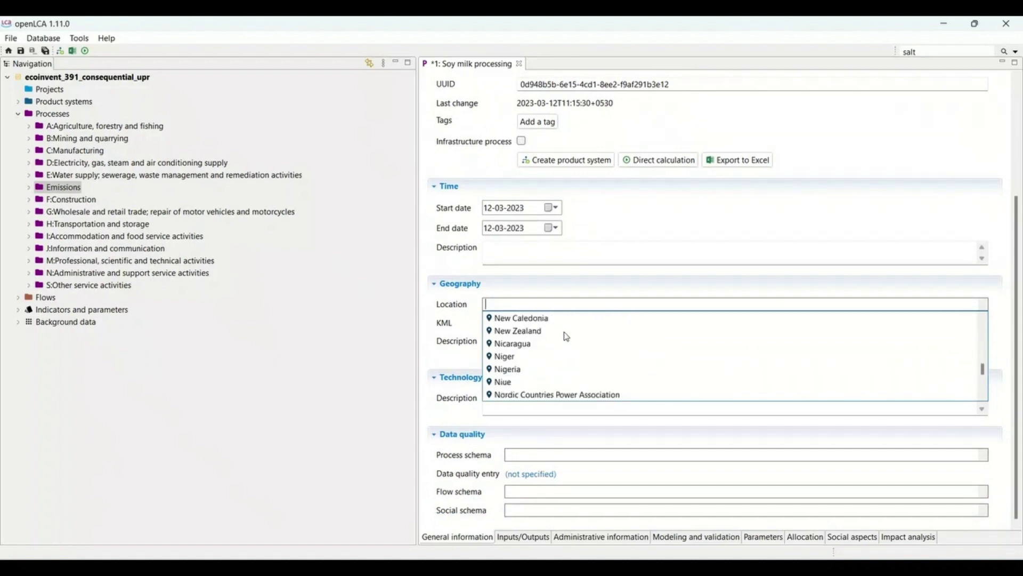
pyautogui.scroll(-20, 567, 336)
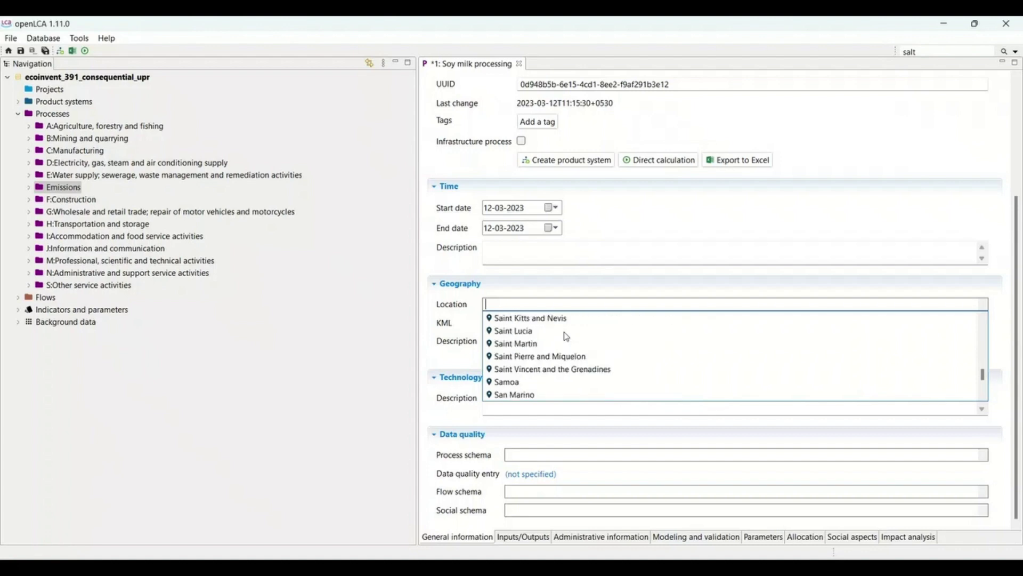
pyautogui.scroll(-20, 566, 337)
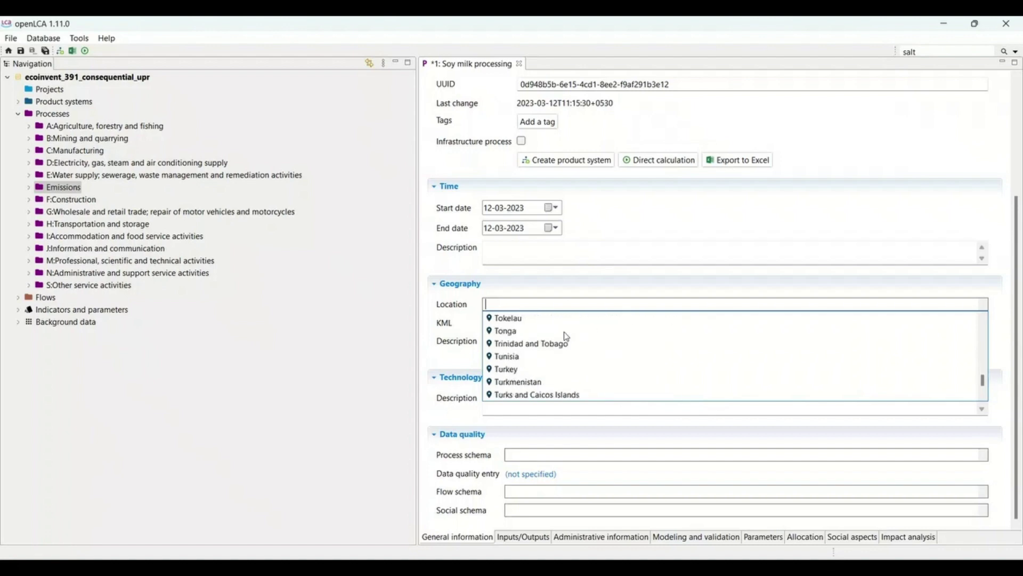
pyautogui.scroll(-6, 566, 337)
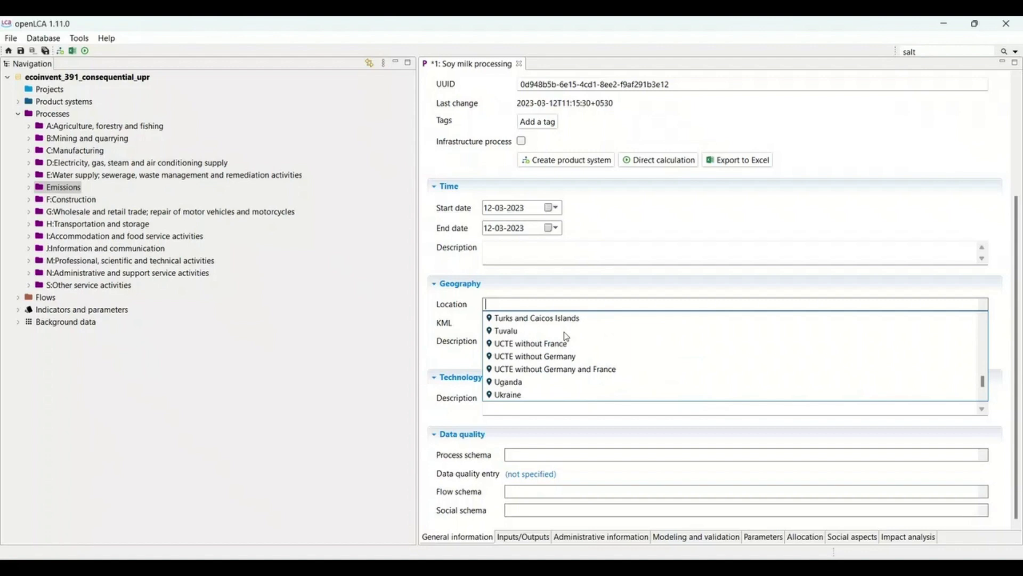
pyautogui.scroll(-8, 711, 373)
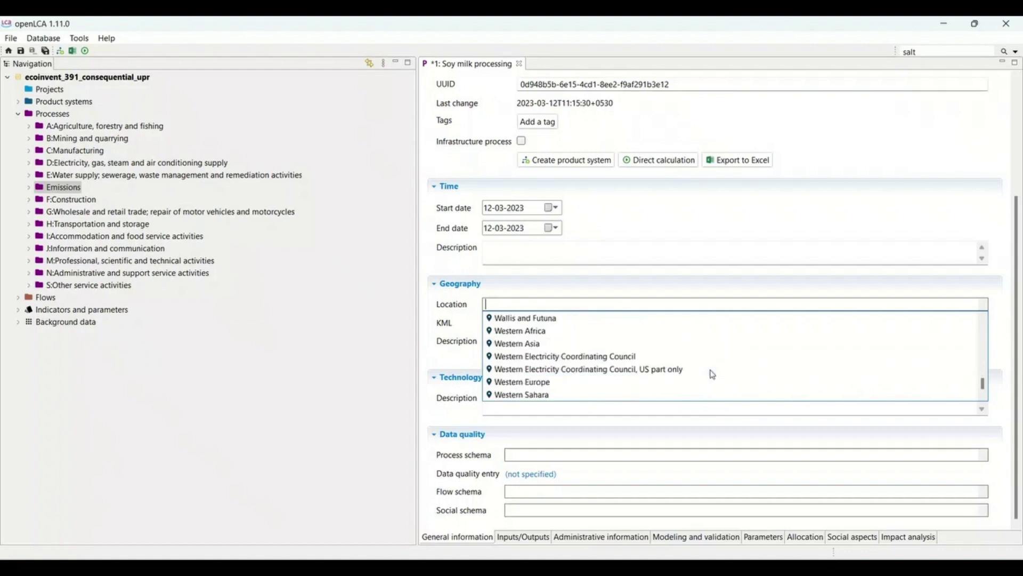
pyautogui.scroll(2, 713, 375)
pyautogui.scroll(2, 712, 374)
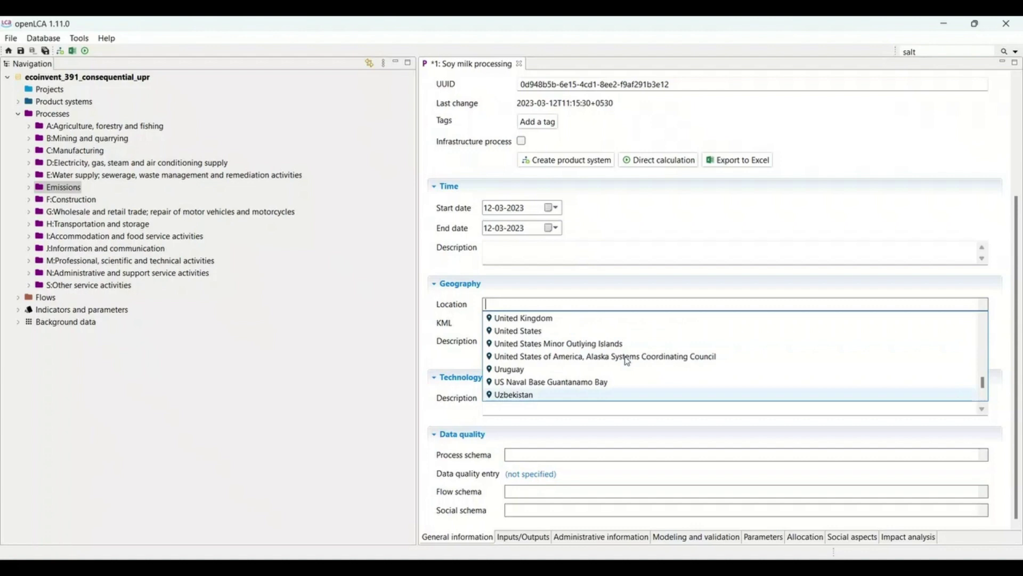
pyautogui.click(542, 319)
pyautogui.click(466, 270)
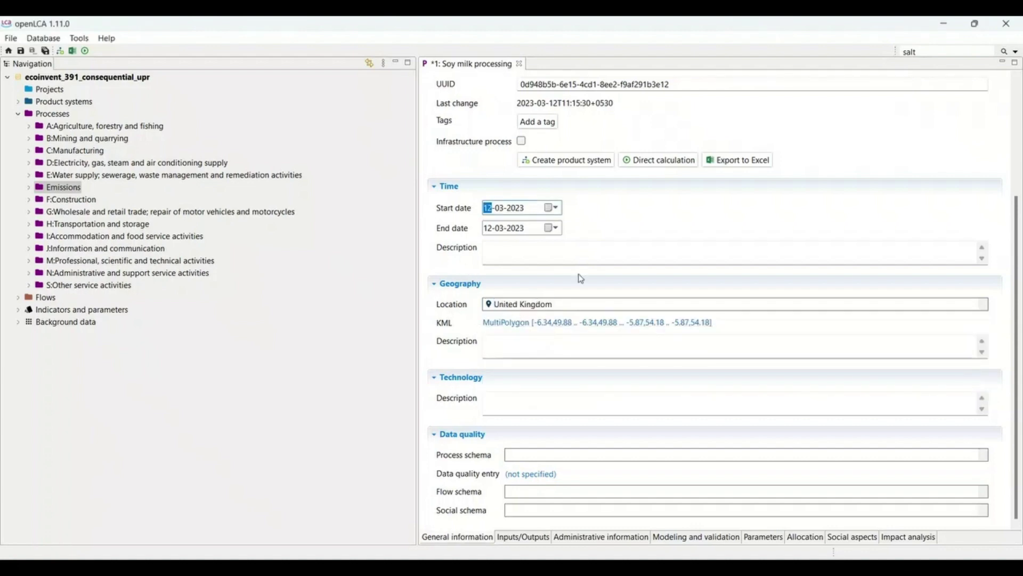
pyautogui.hotkey('ctrl', 's')
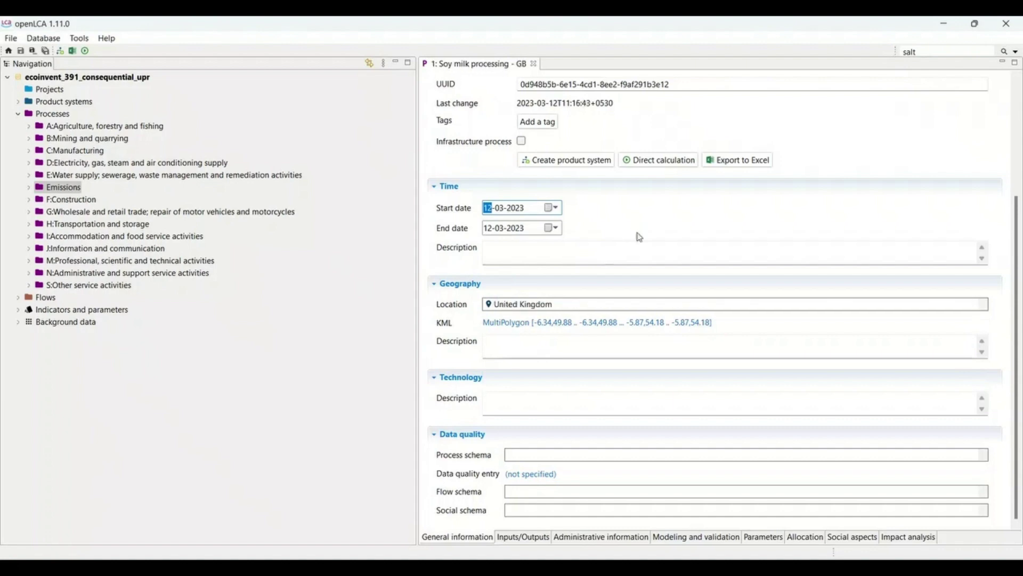
pyautogui.click(29, 188)
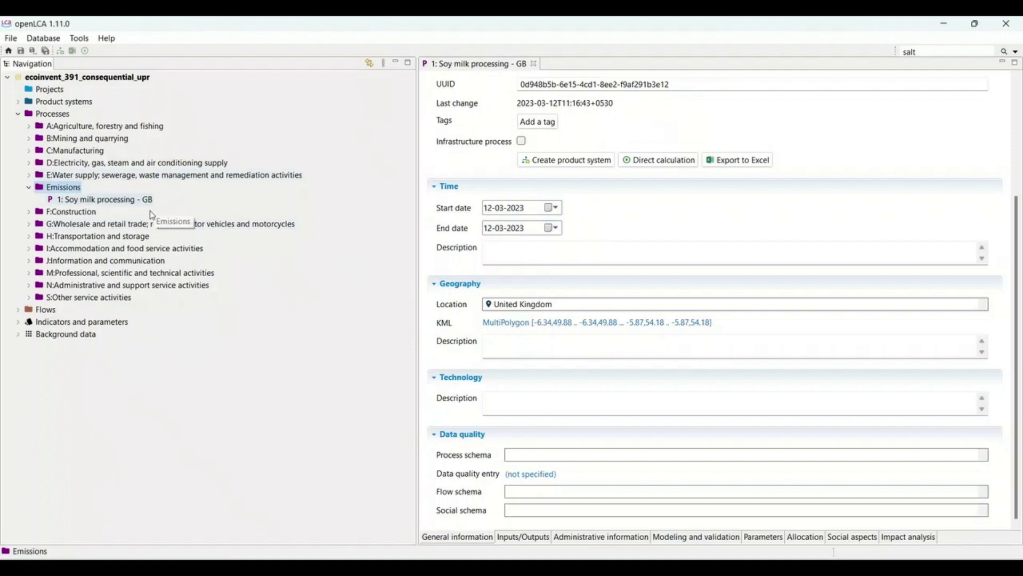
# Add the plain soybean flow from the growing of cereals and leguminous crops category to the process inputs.
pyautogui.click(525, 538)
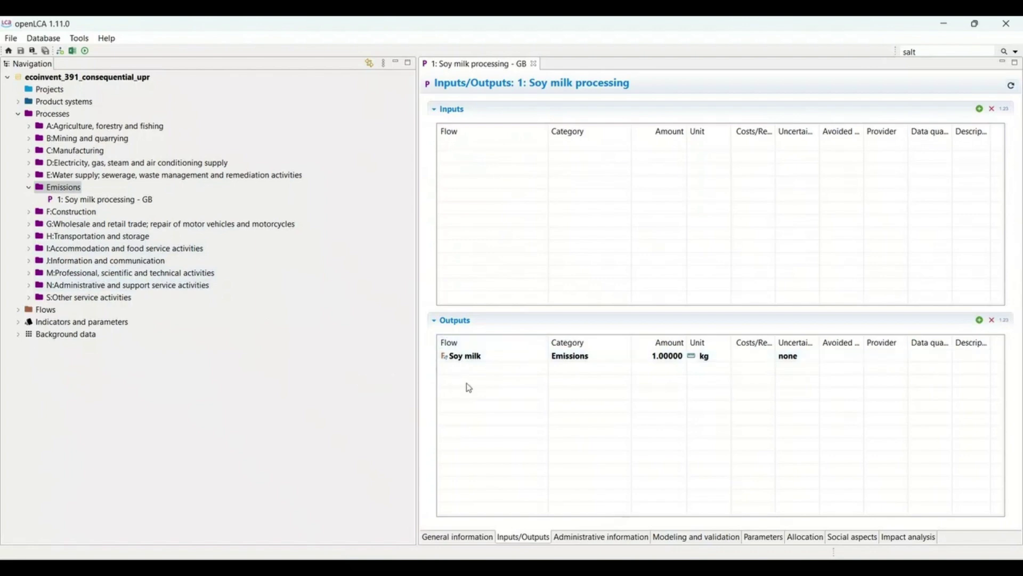
pyautogui.rightClick(454, 150)
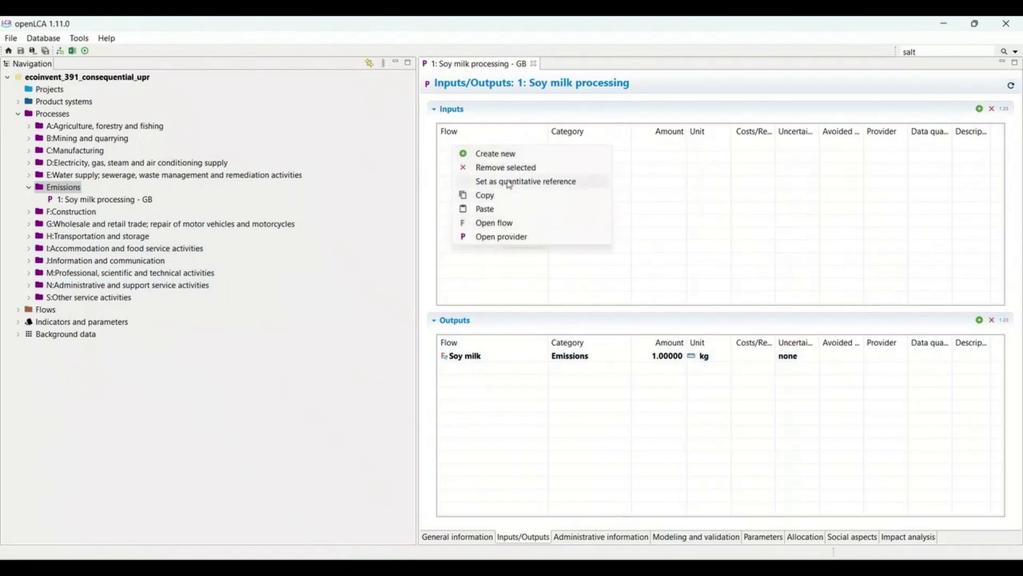
pyautogui.click(485, 158)
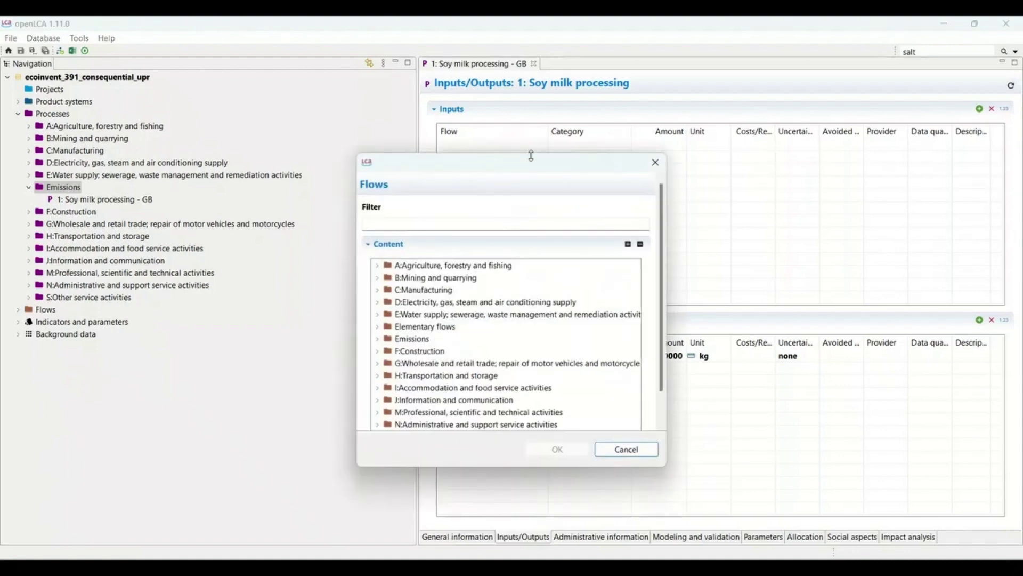
pyautogui.doubleClick(655, 161)
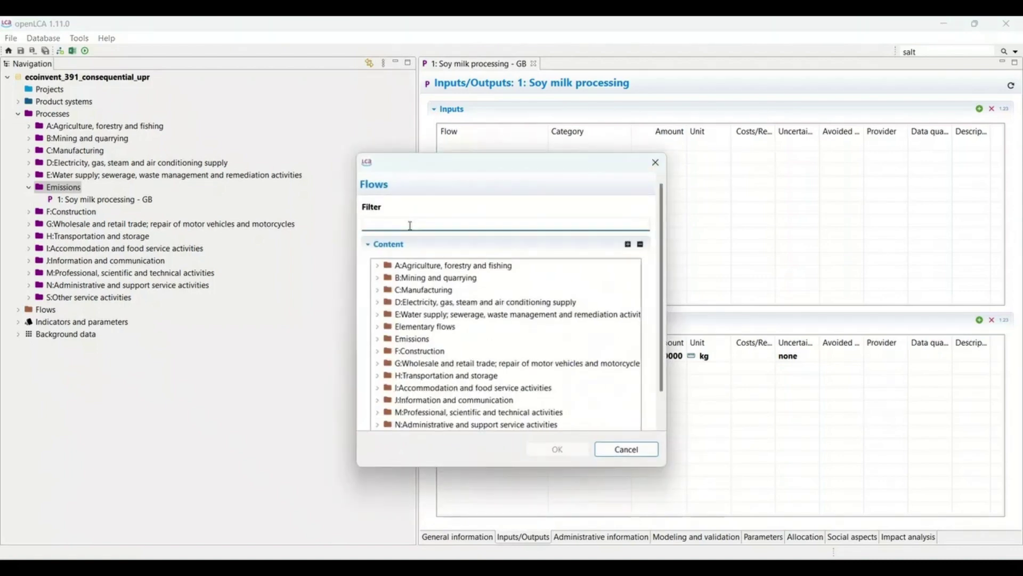
pyautogui.write('Soybe')
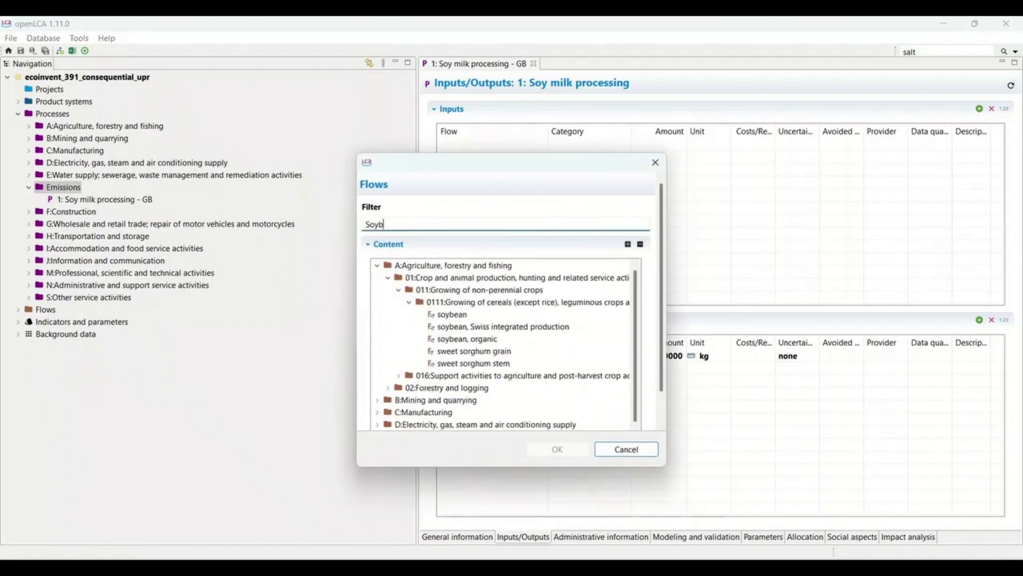
pyautogui.doubleClick(461, 316)
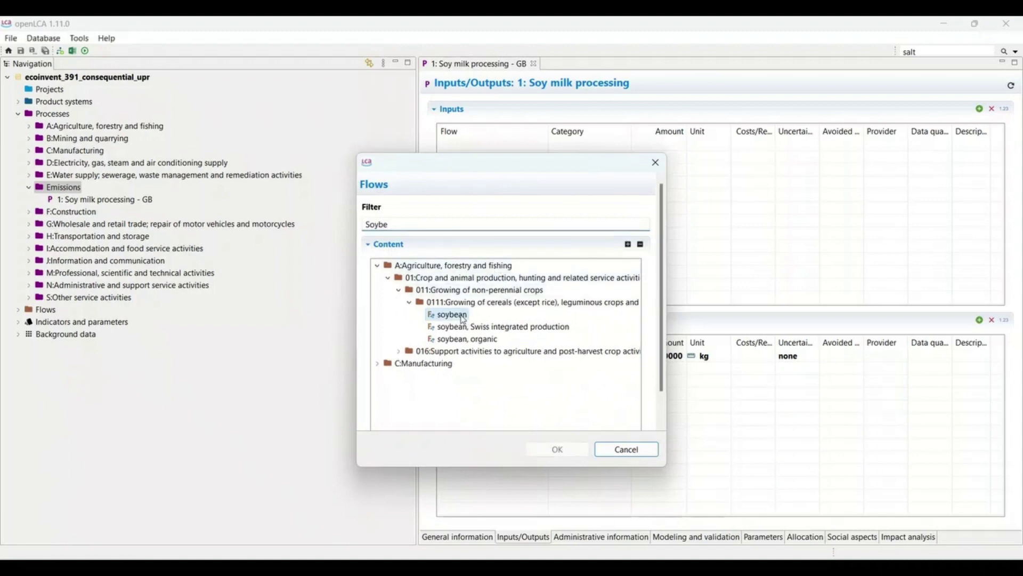
# Add the tap water flow from Water collection, treatment and supply to the process inputs.
pyautogui.doubleClick(467, 161)
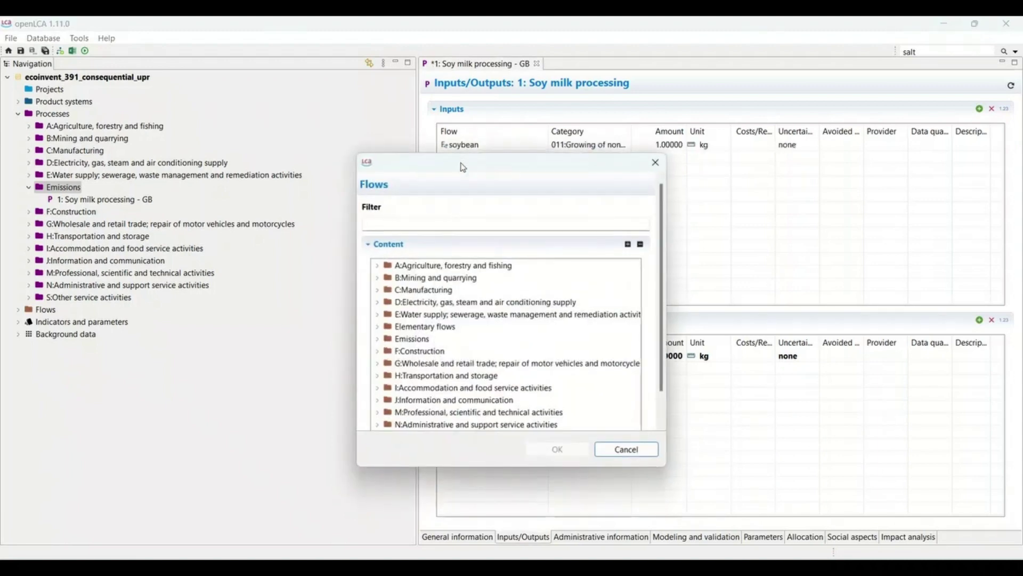
pyautogui.click(432, 219)
pyautogui.write('tap wa')
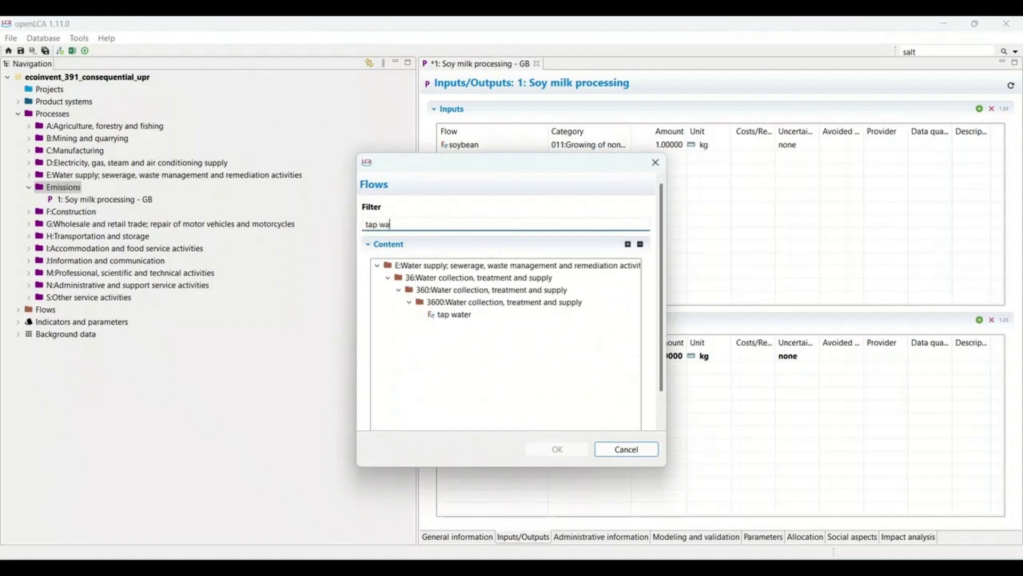
pyautogui.doubleClick(447, 315)
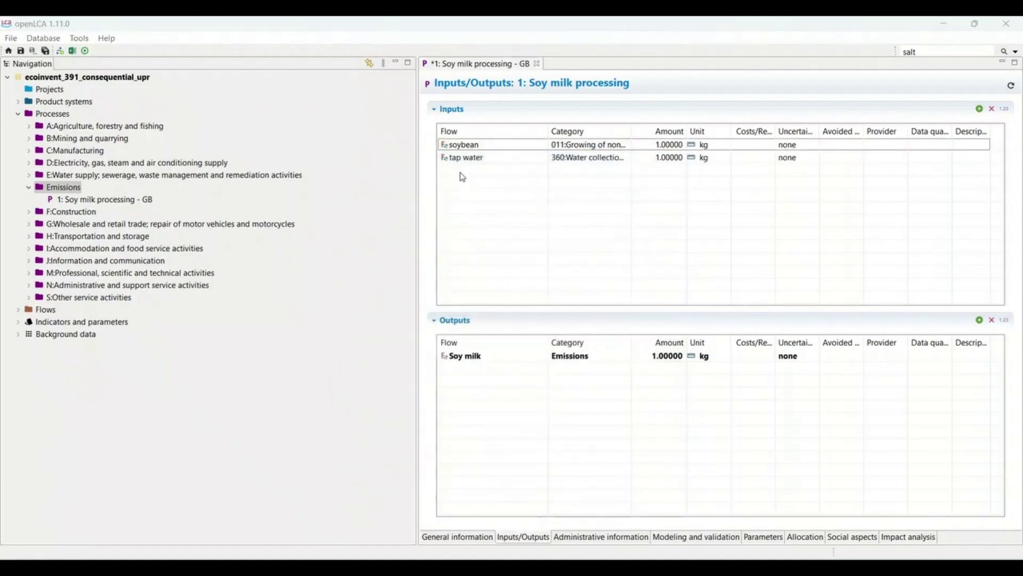
# Add the salt flow from the 0893:Extraction of salt category to the process inputs.
pyautogui.doubleClick(461, 177)
pyautogui.click(453, 222)
pyautogui.write('salt')
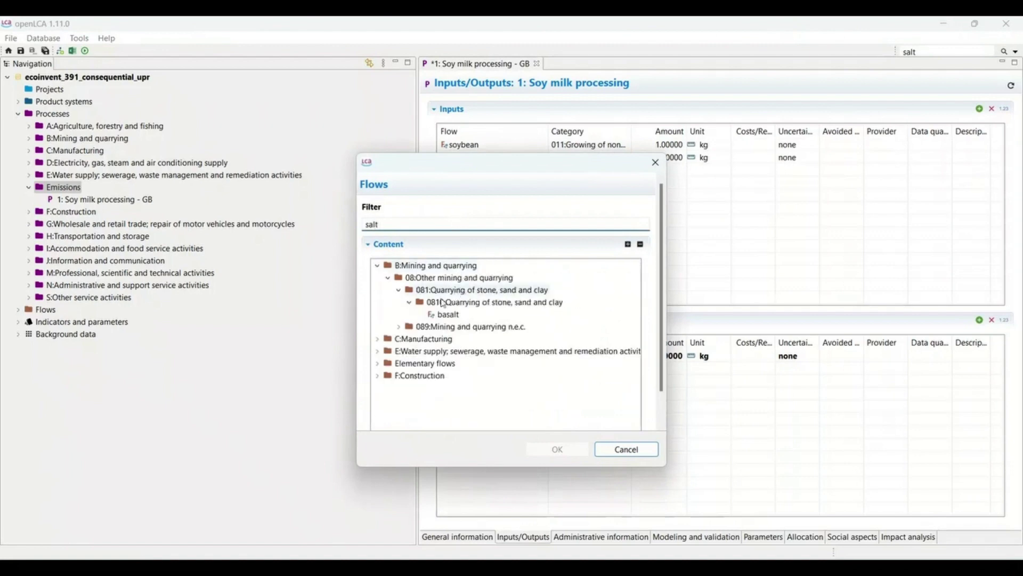
pyautogui.click(400, 327)
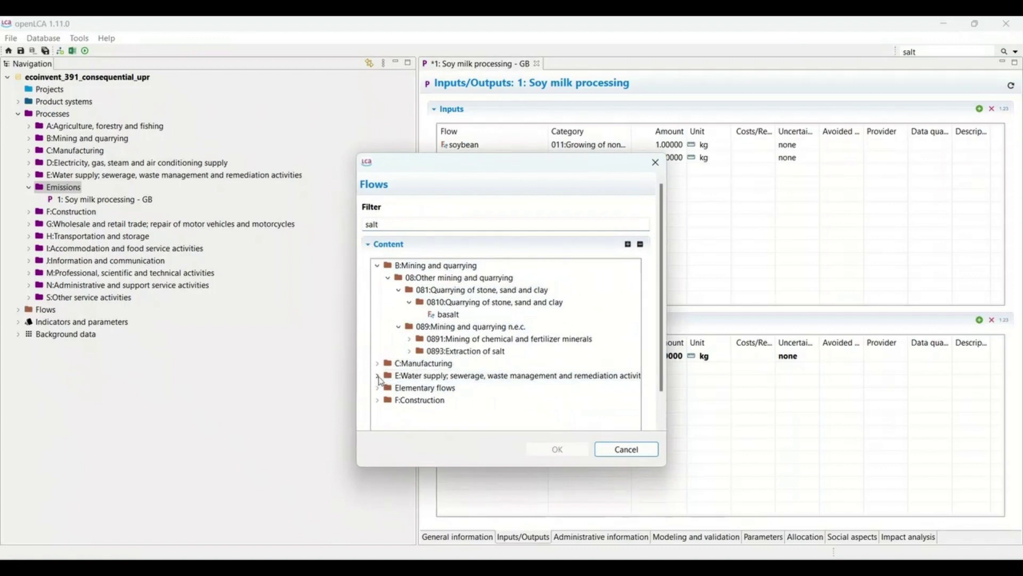
pyautogui.click(410, 353)
pyautogui.doubleClick(440, 363)
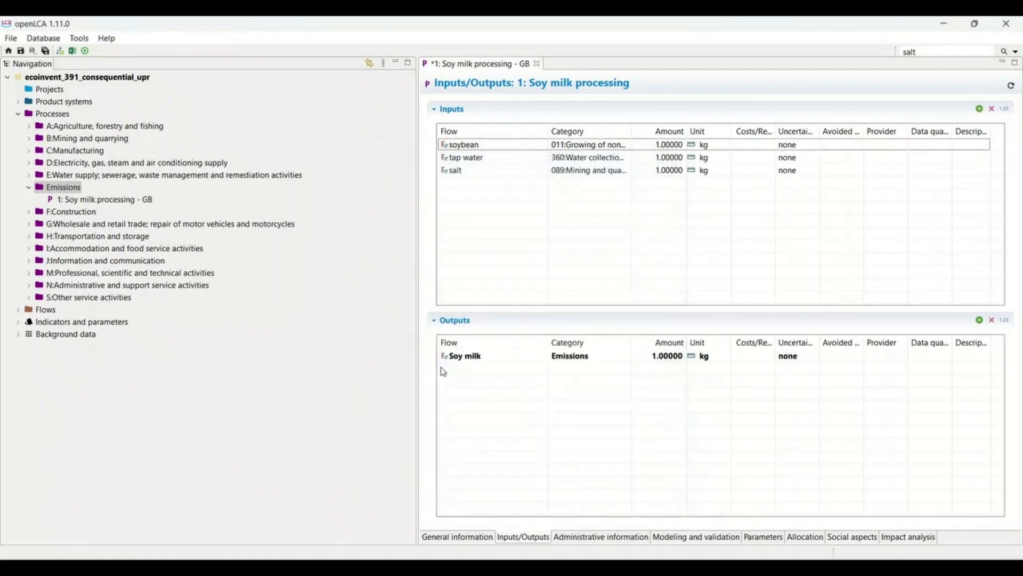
# Add the general "electricity, high voltage" flow from the 3510 electric power generation, transmission and distribution category to the process inputs.
pyautogui.doubleClick(450, 183)
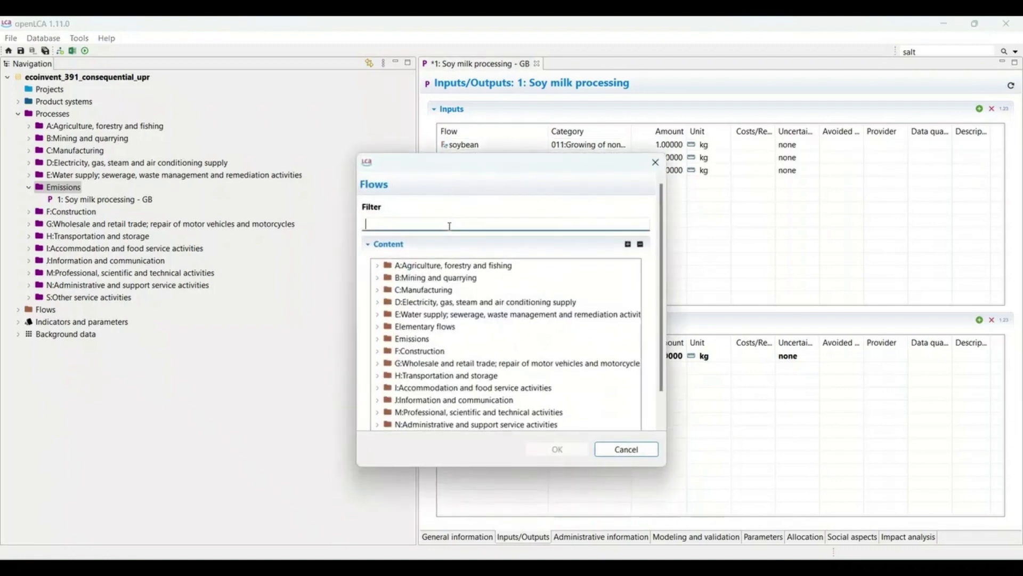
pyautogui.write('me')
pyautogui.press('BackSpace')
pyautogui.press('BackSpace')
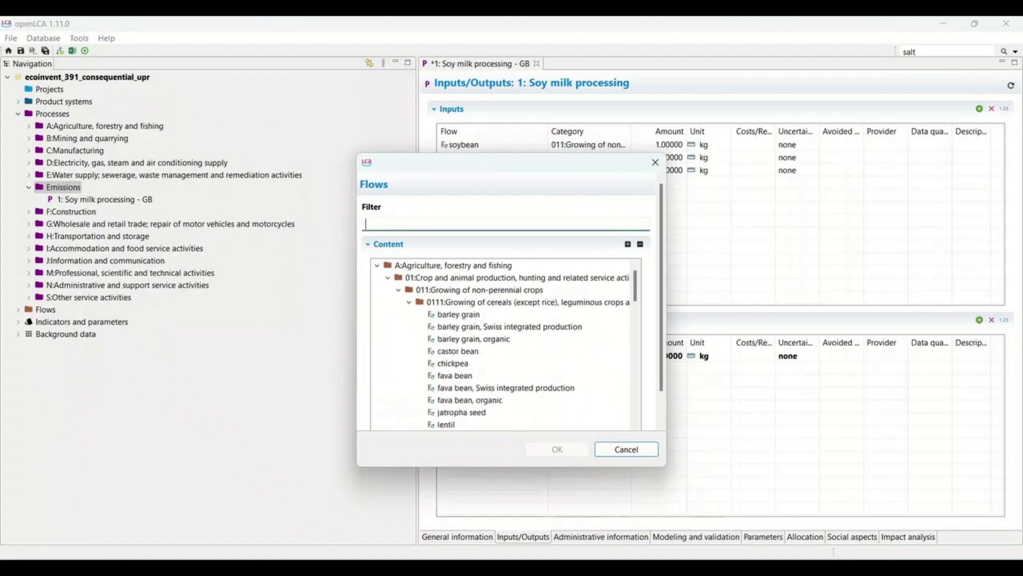
pyautogui.write('high')
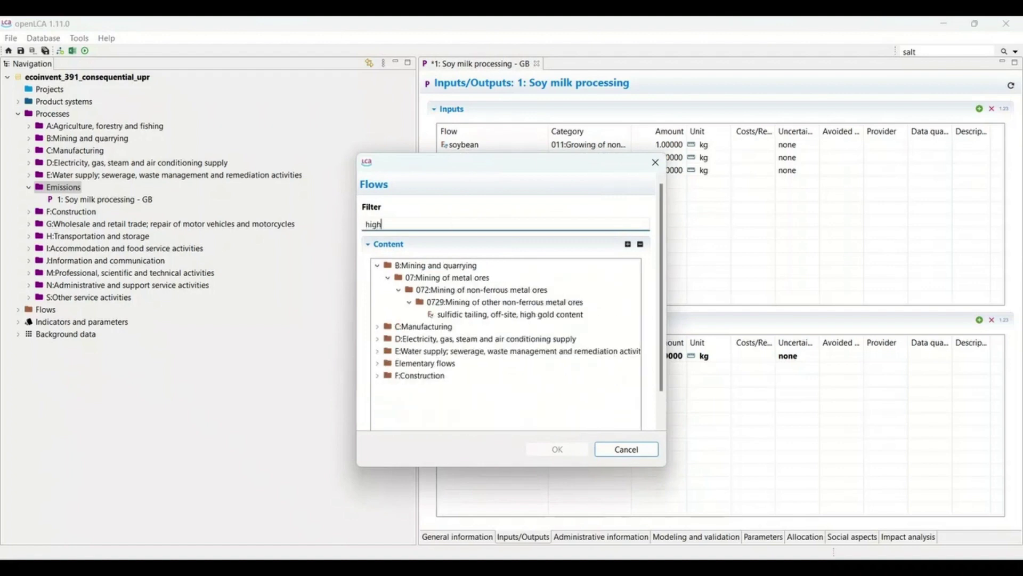
pyautogui.write(' vol')
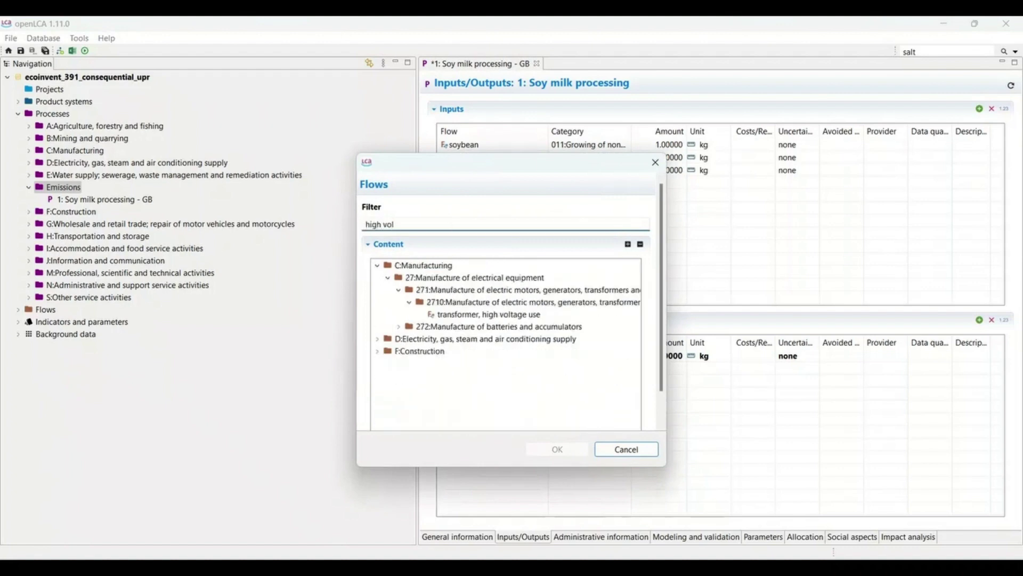
pyautogui.write('tage')
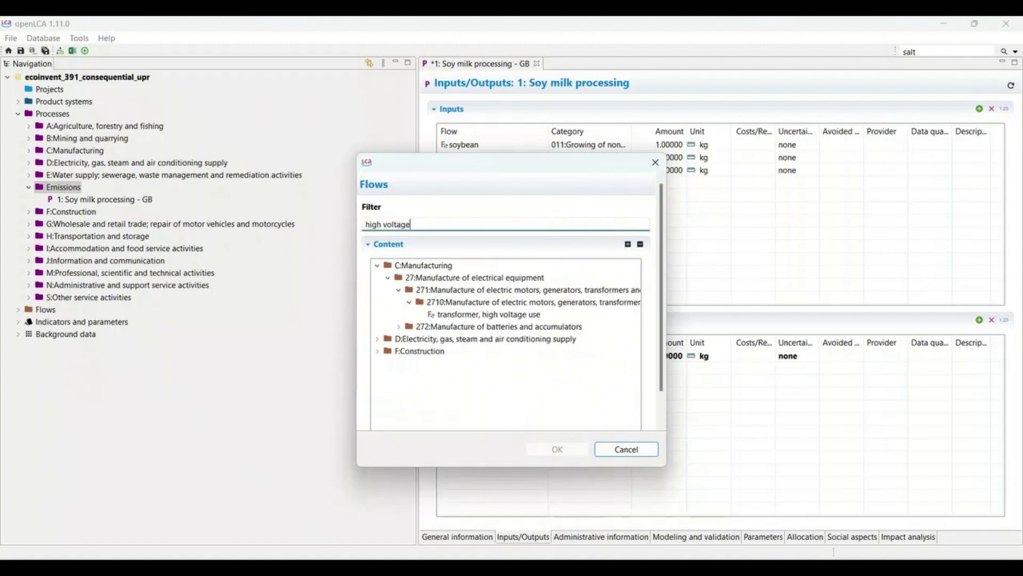
pyautogui.click(377, 340)
pyautogui.click(388, 352)
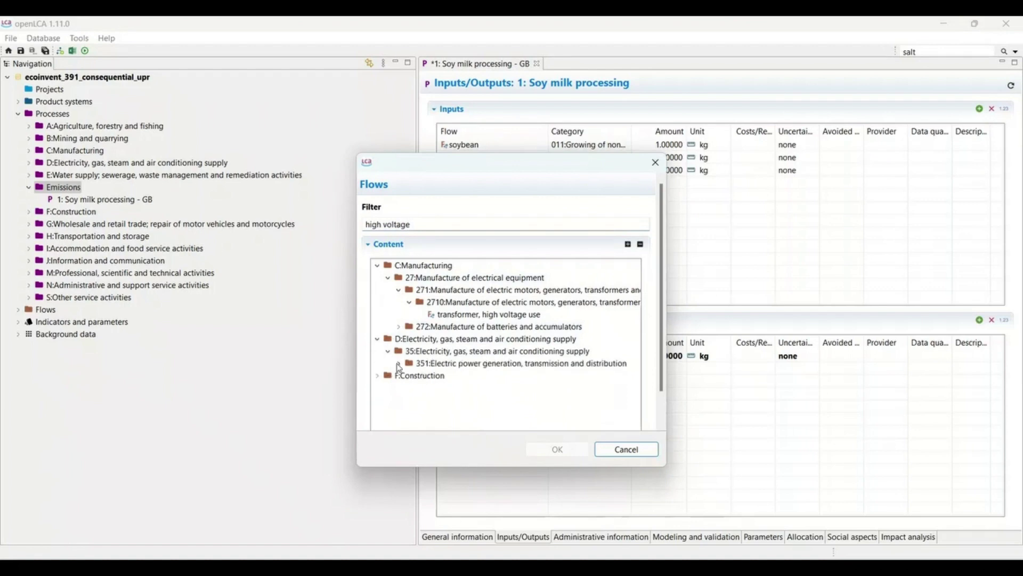
pyautogui.click(399, 364)
pyautogui.click(409, 375)
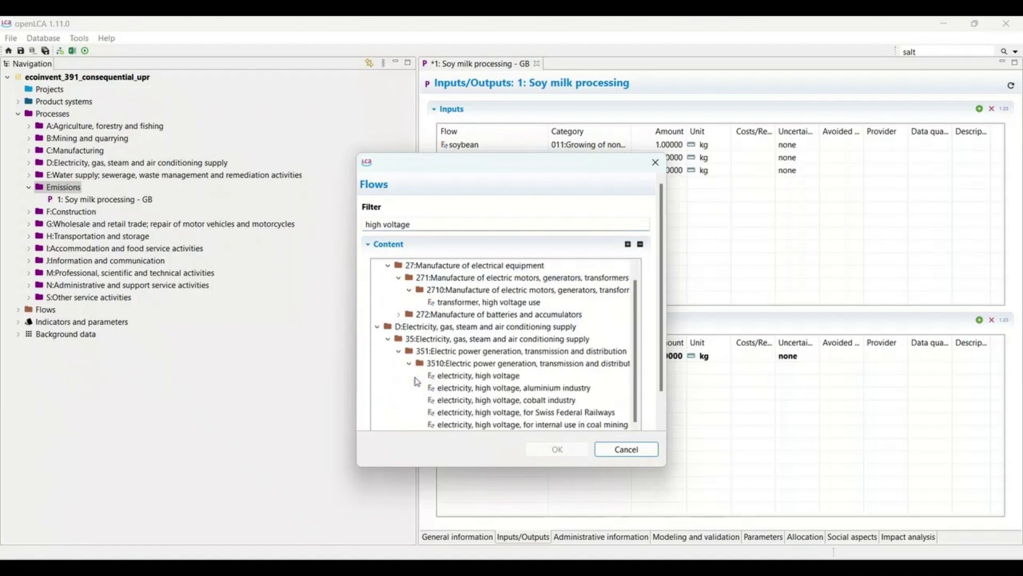
pyautogui.doubleClick(451, 380)
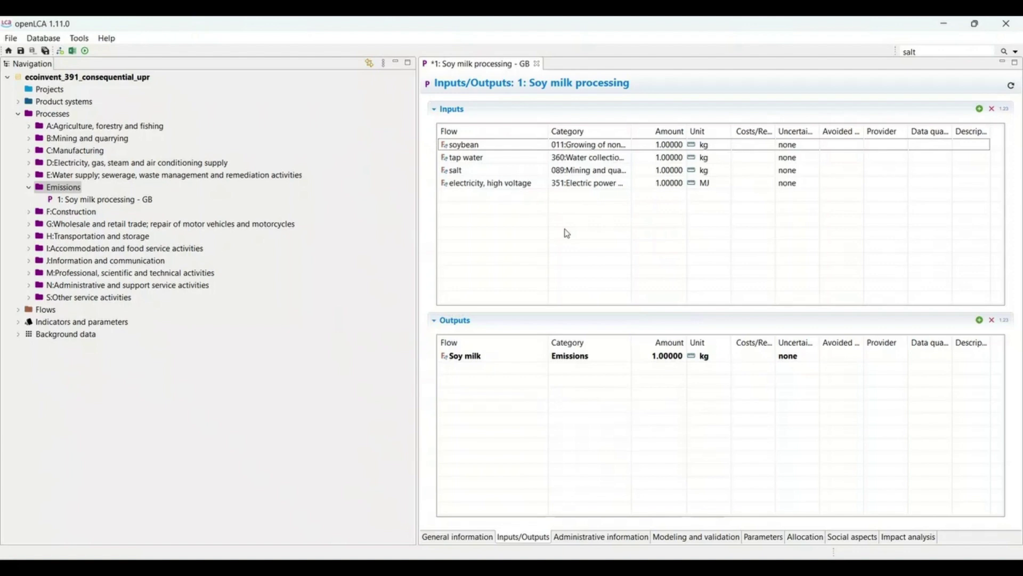
# Assign the Brazilian "market for soybean | soybean | Consequential, U - BR" process as provider of the soybean input.
pyautogui.click(878, 146)
pyautogui.click(904, 148)
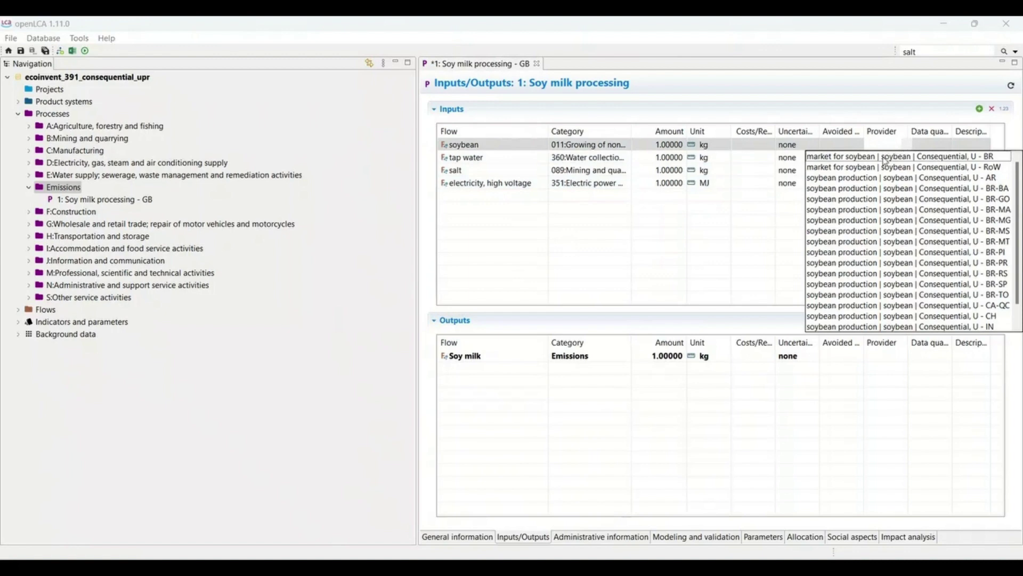
pyautogui.click(886, 158)
pyautogui.click(884, 157)
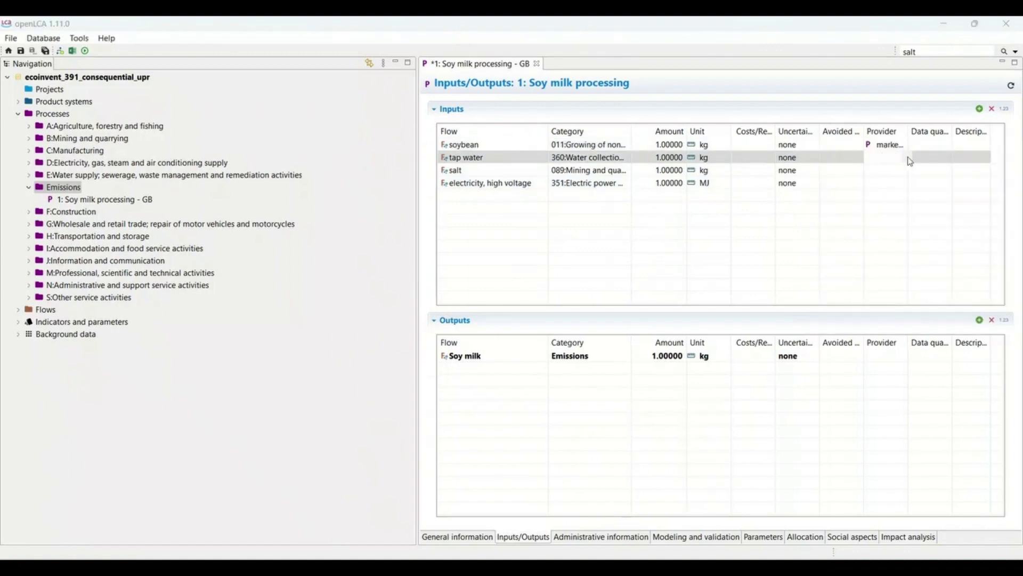
# Assign "market for tap water" for Europe without Switzerland as provider of the tap water input.
pyautogui.click(908, 159)
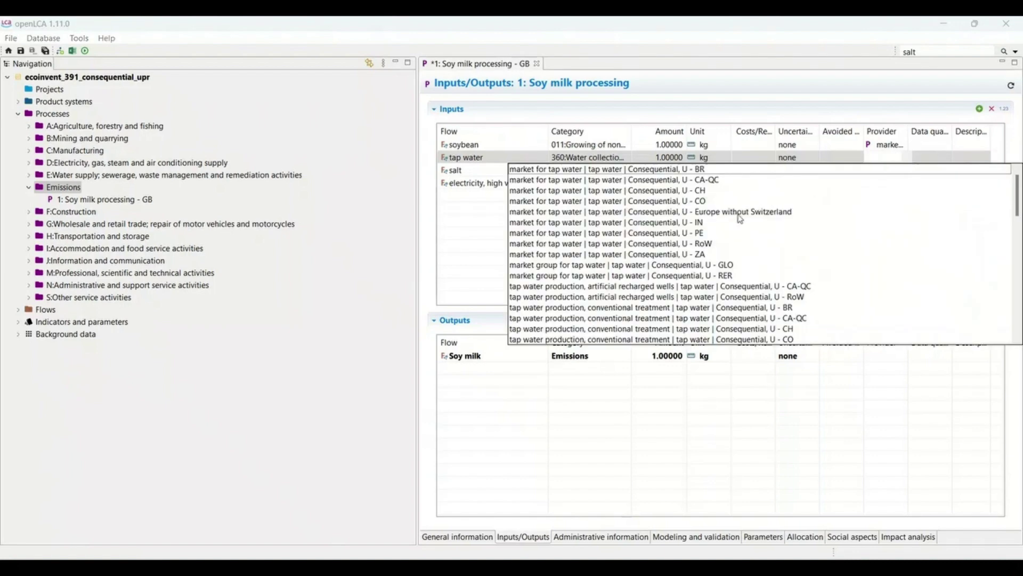
pyautogui.scroll(-2, 740, 219)
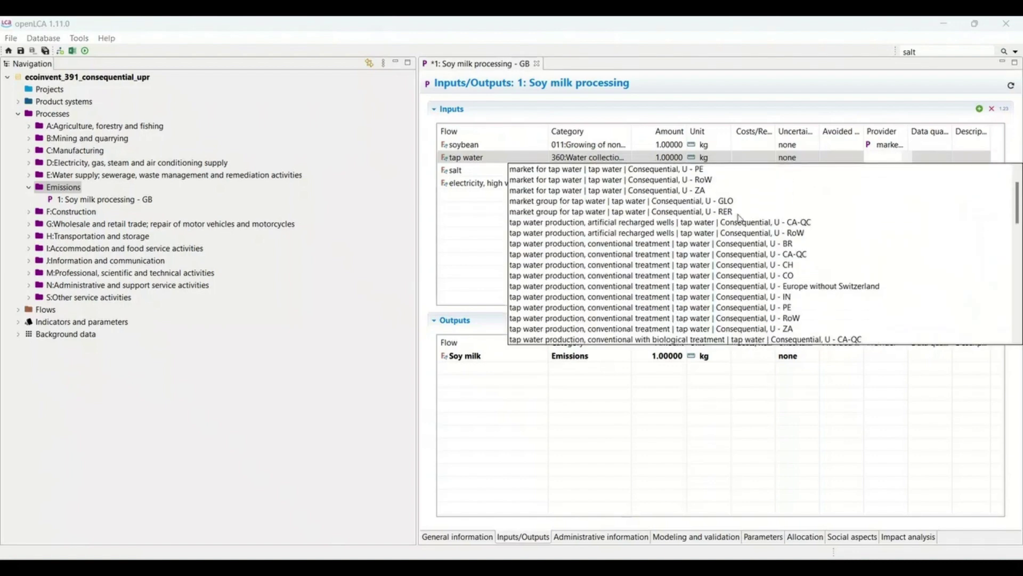
pyautogui.scroll(3, 725, 216)
pyautogui.click(720, 214)
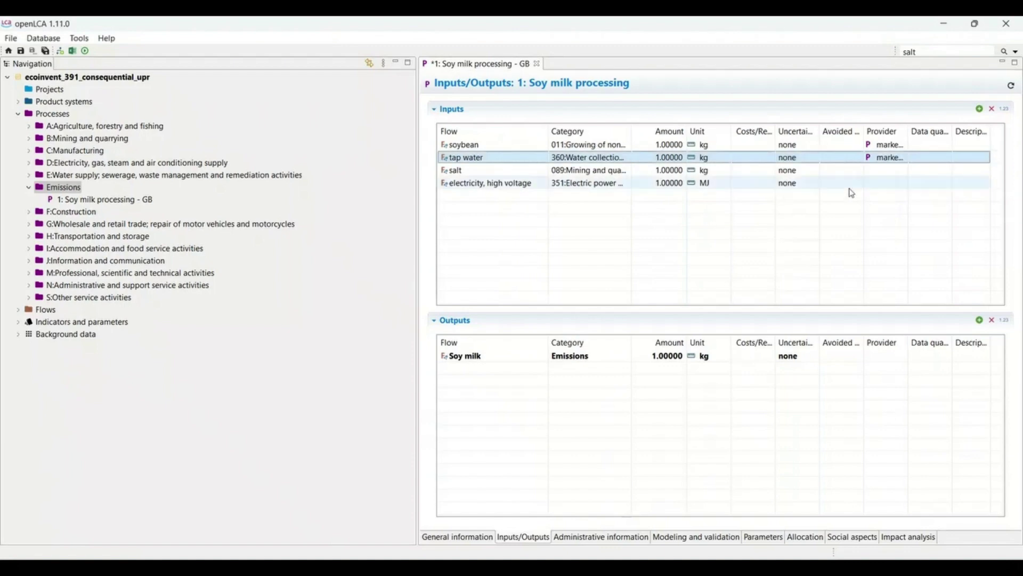
# Assign "salt production from seawater, evaporation pond" (GLO) as provider of the salt input.
pyautogui.click(888, 170)
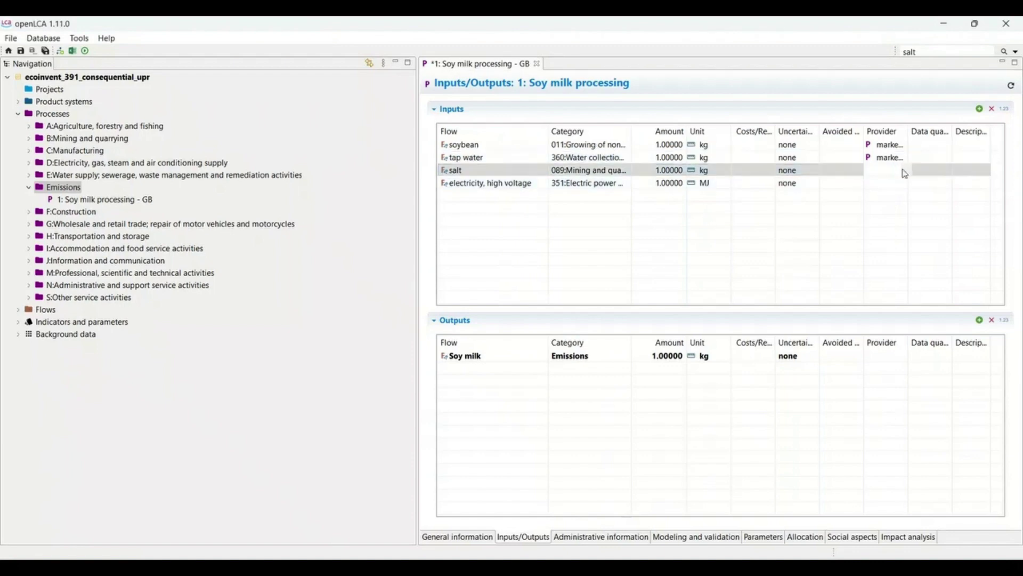
pyautogui.click(906, 174)
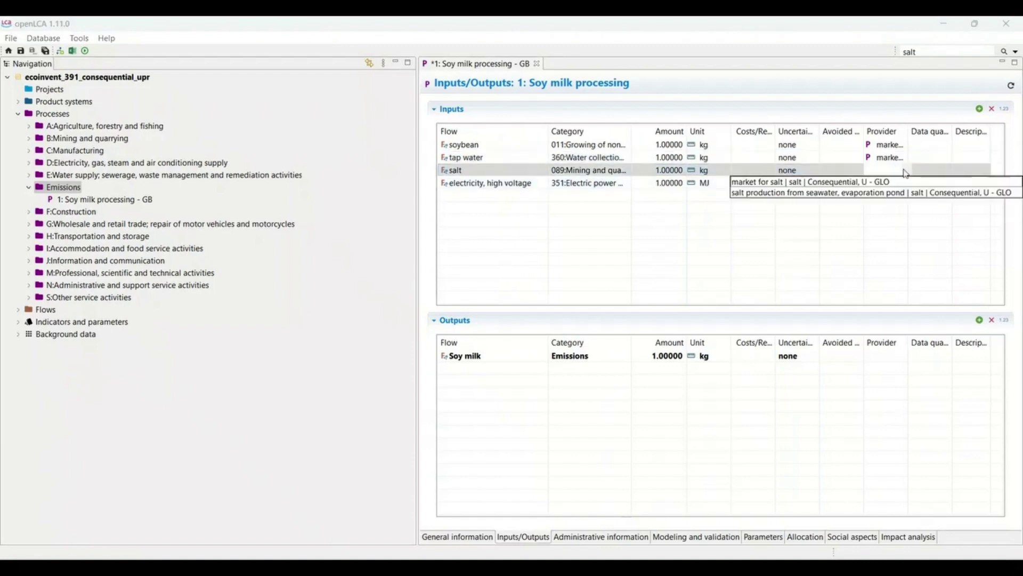
pyautogui.click(864, 194)
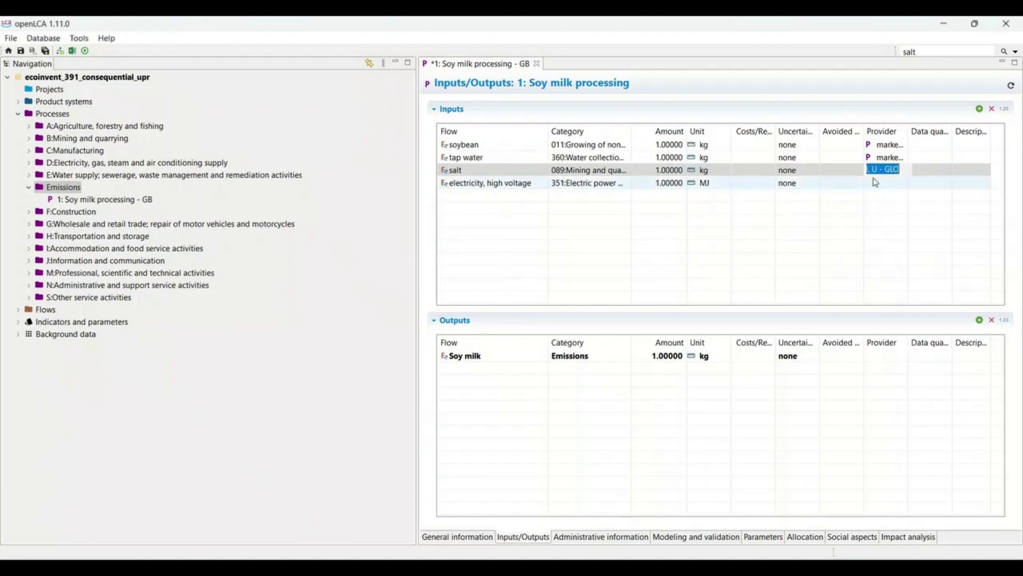
# Assign a deep geothermal electricity production process as provider of the high-voltage electricity input and close the provider processes opened for inspection.
pyautogui.click(904, 184)
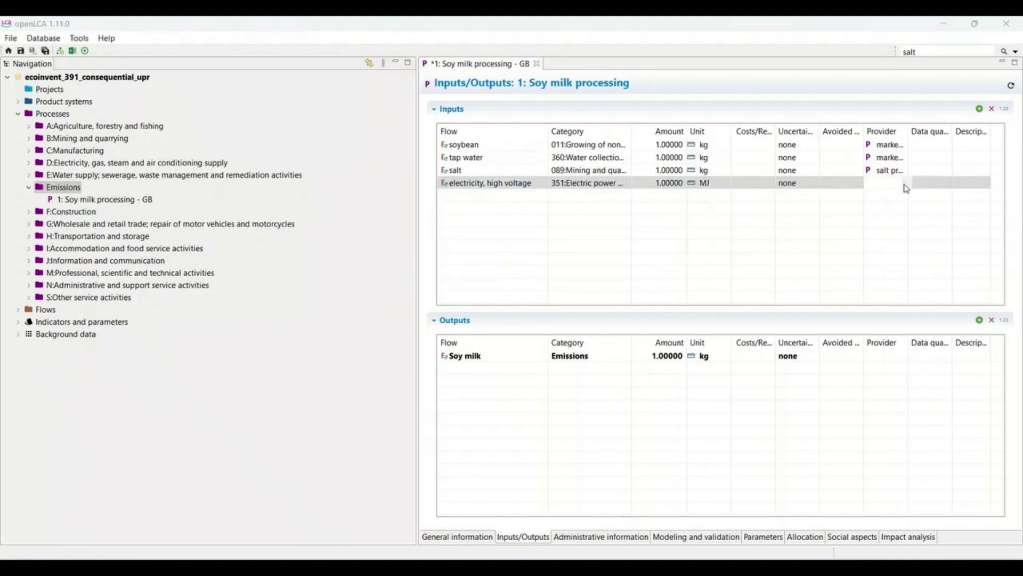
pyautogui.click(905, 183)
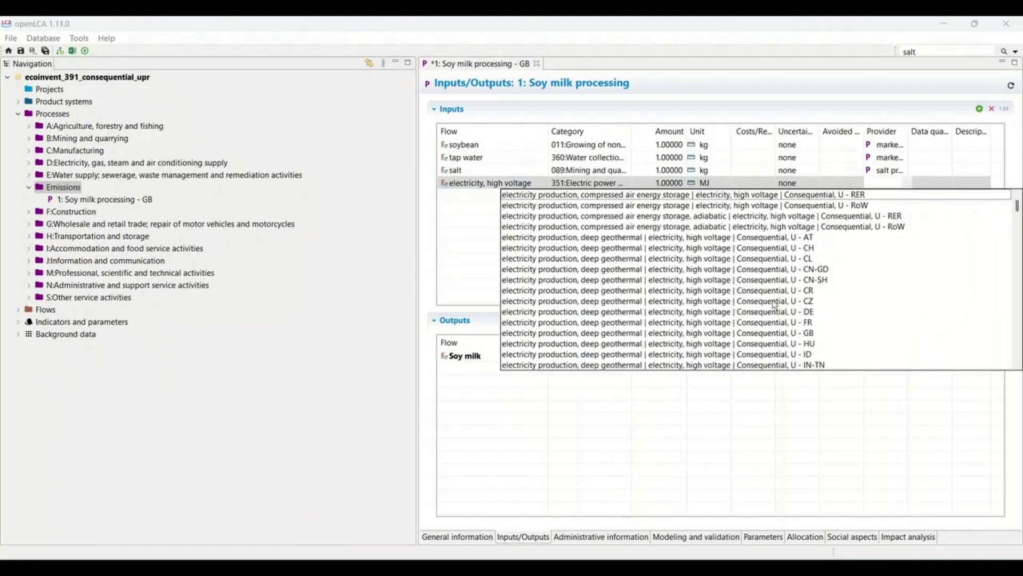
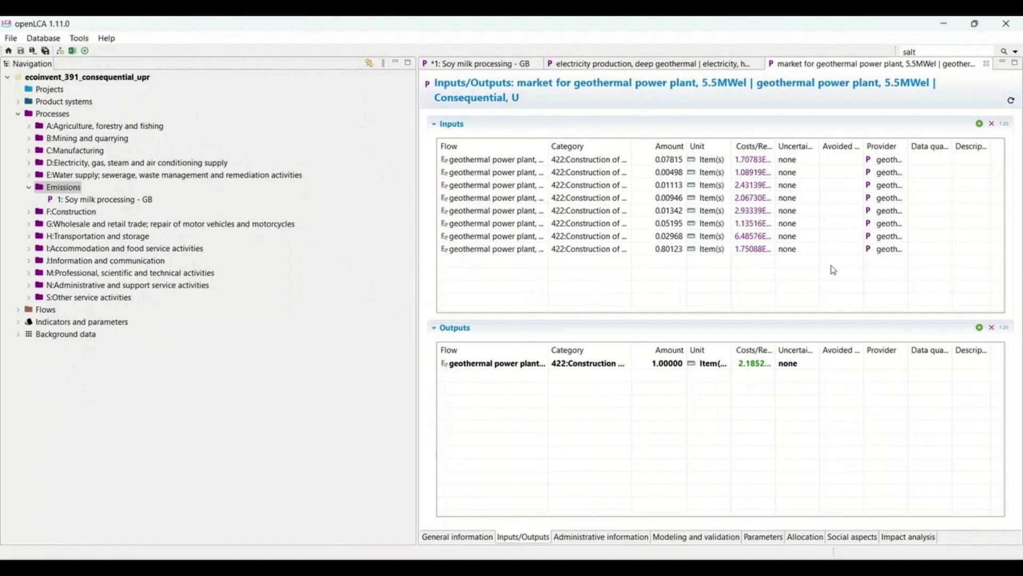
pyautogui.click(758, 64)
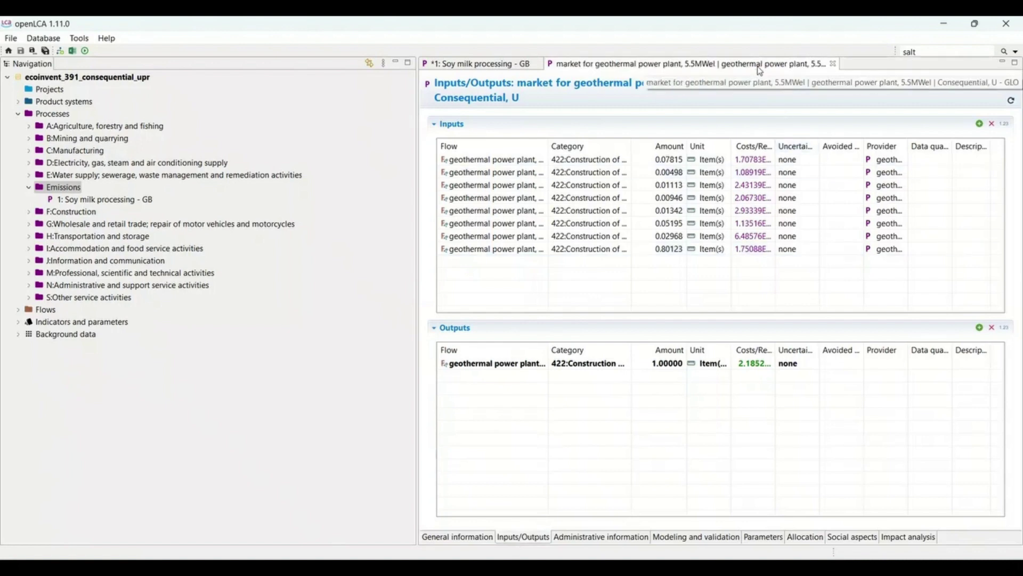
pyautogui.click(833, 64)
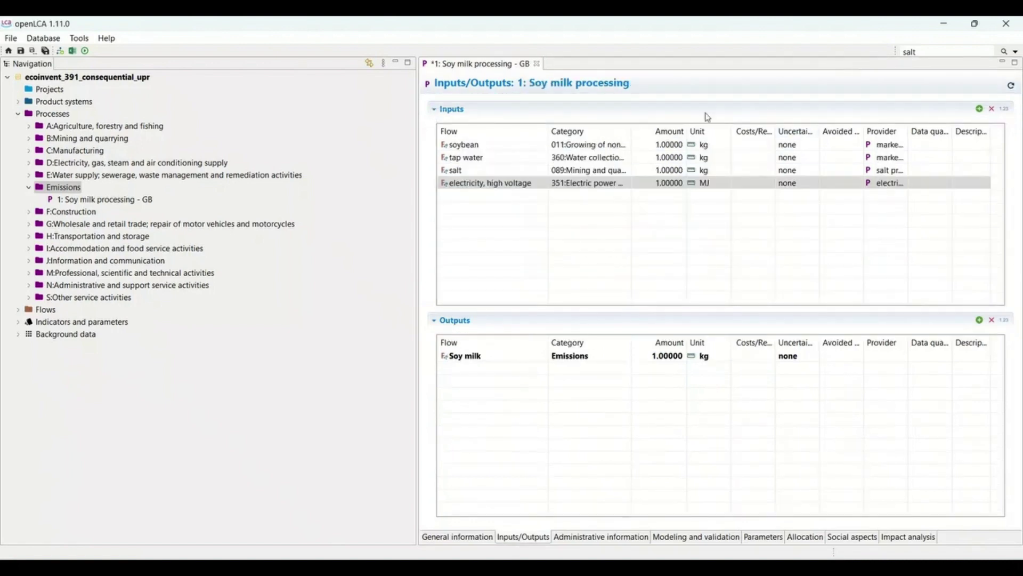
# Examine the inputs and outputs of the soybean market provider and its first soybean production supplier, and close both processes.
pyautogui.rightClick(495, 148)
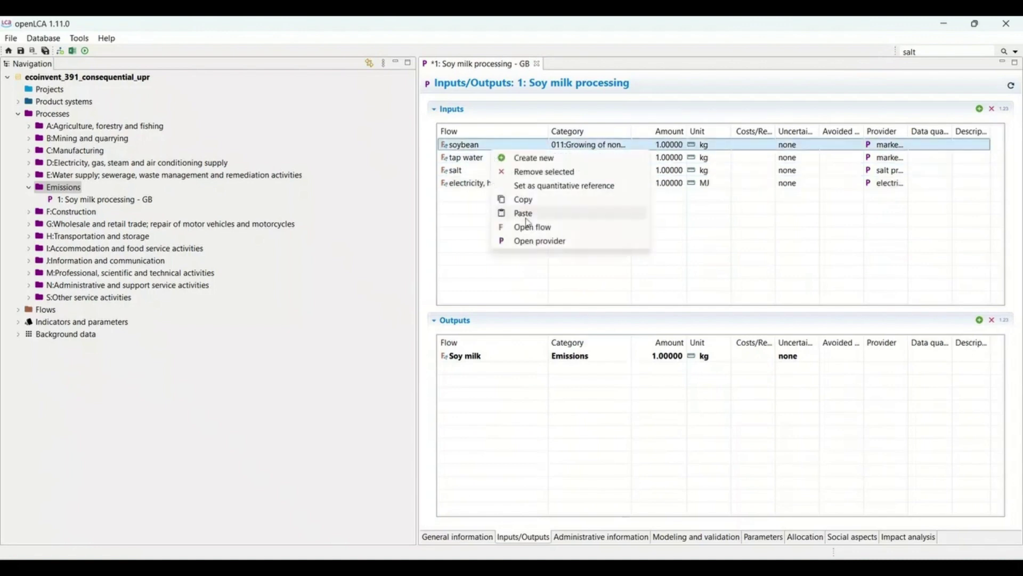
pyautogui.click(531, 239)
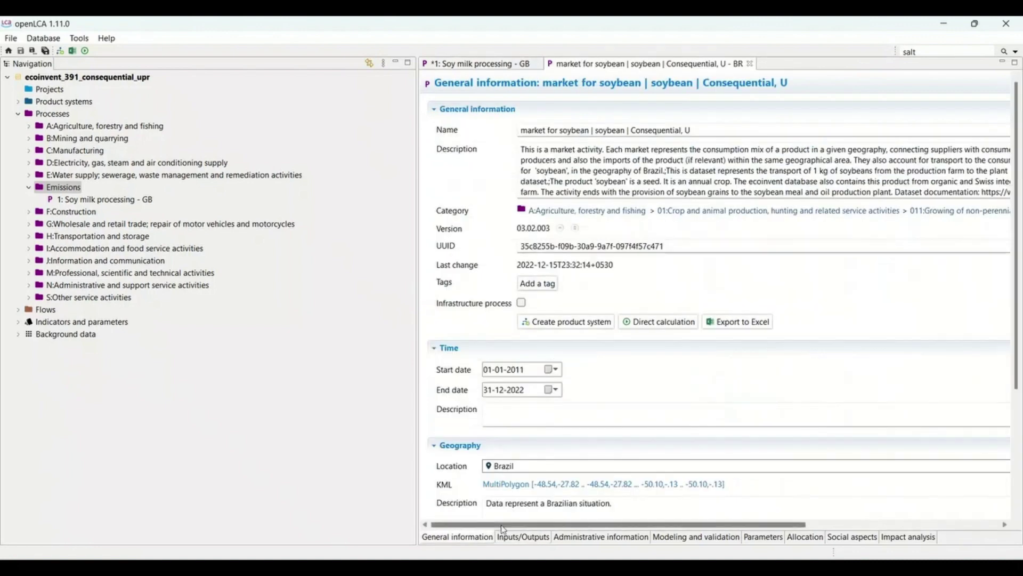
pyautogui.click(507, 536)
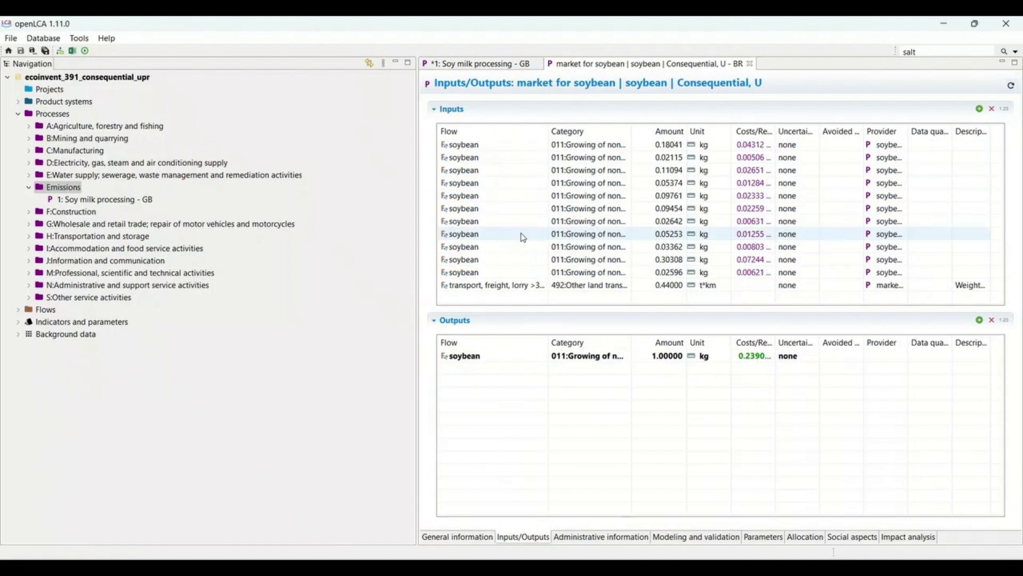
pyautogui.rightClick(473, 146)
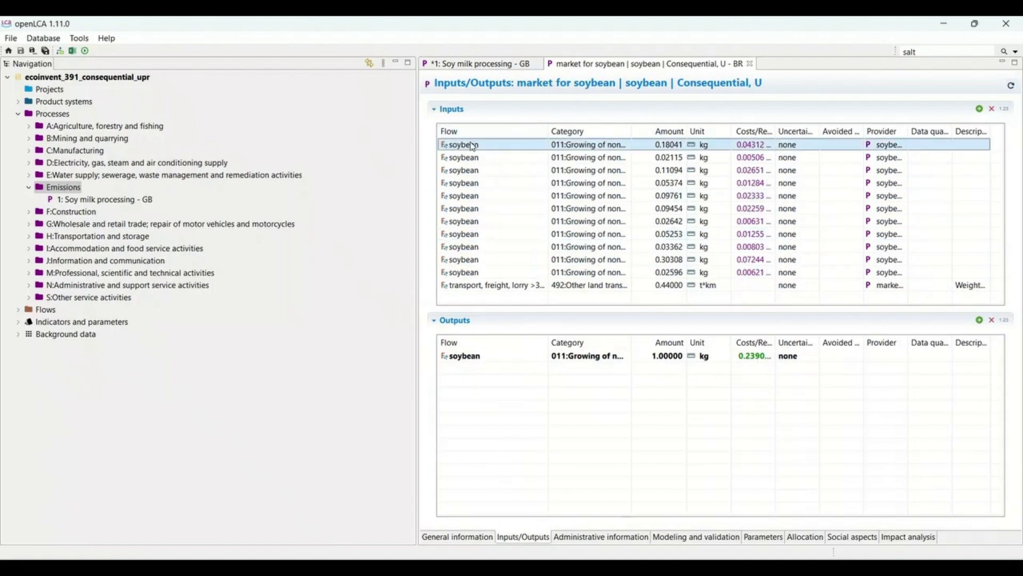
pyautogui.click(509, 233)
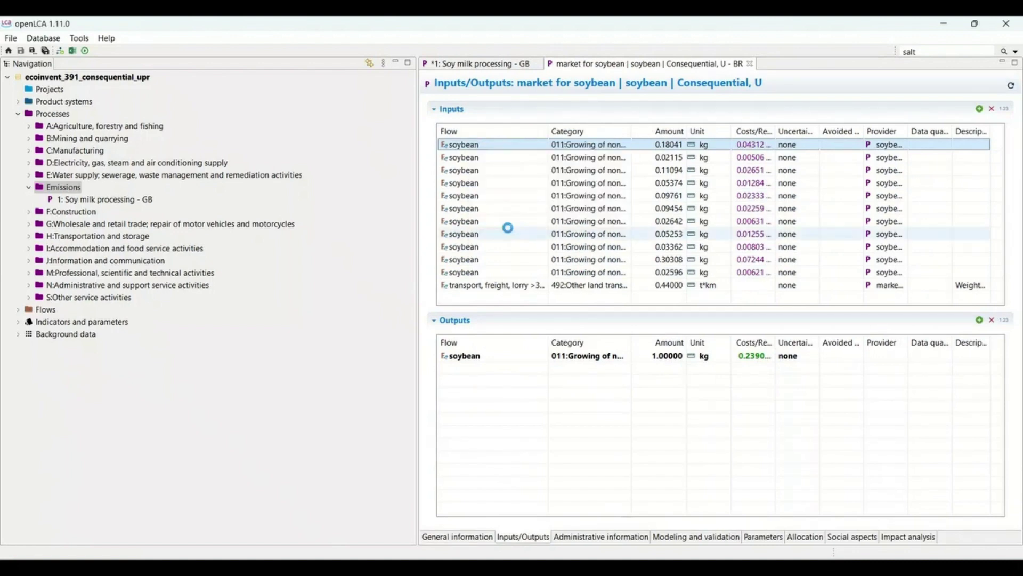
pyautogui.click(517, 537)
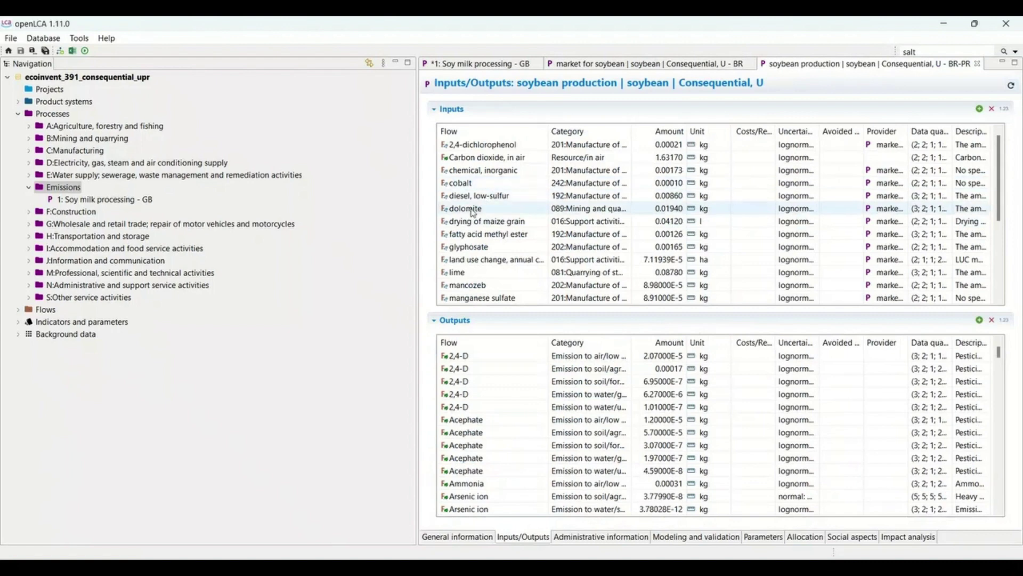
pyautogui.click(979, 64)
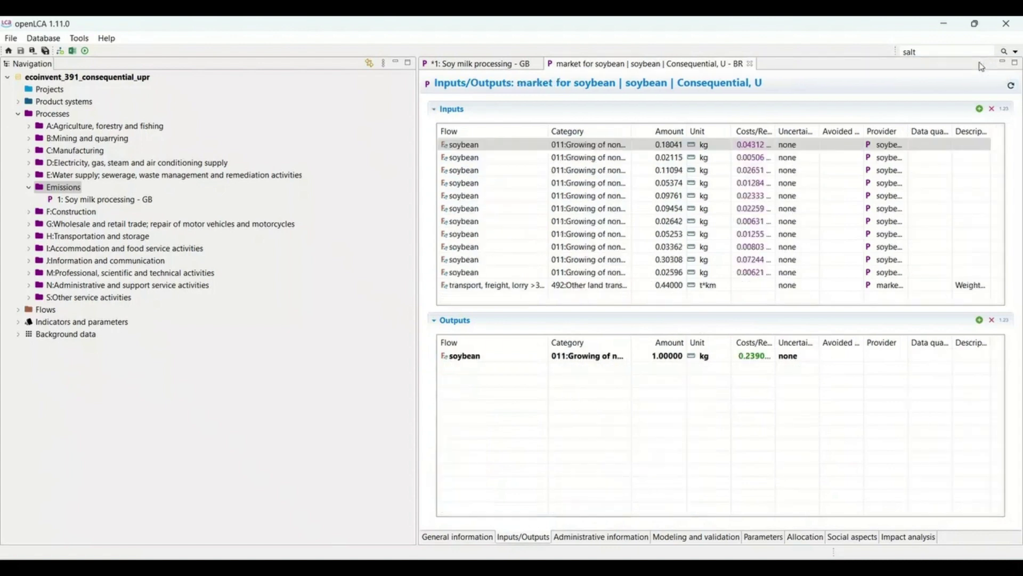
pyautogui.click(750, 64)
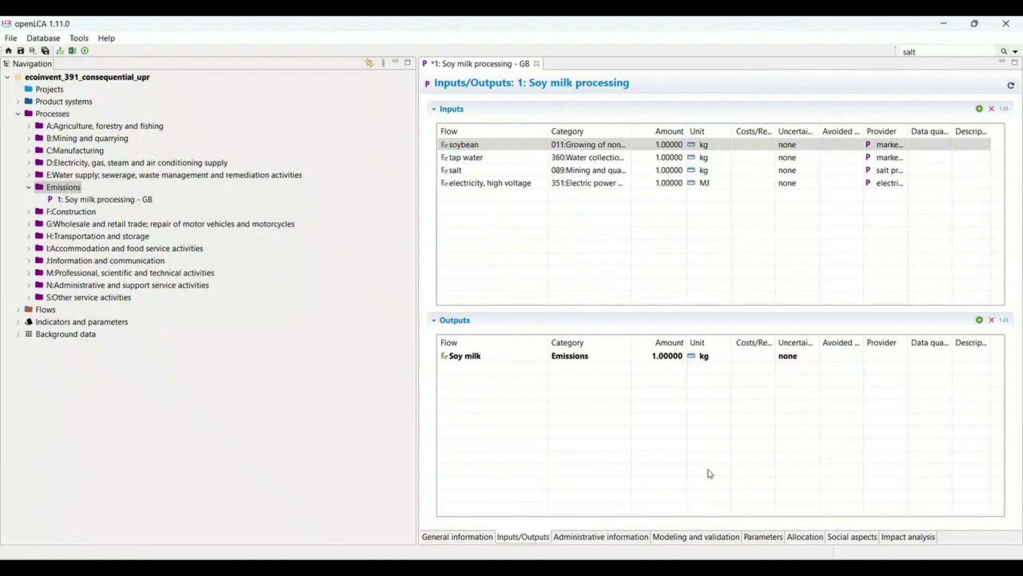
# Set the soybean amount to 2 kg and the salt amount to 0.01 kg, following the Excel sheet.
pyautogui.hotkey('alt', 'Tab')
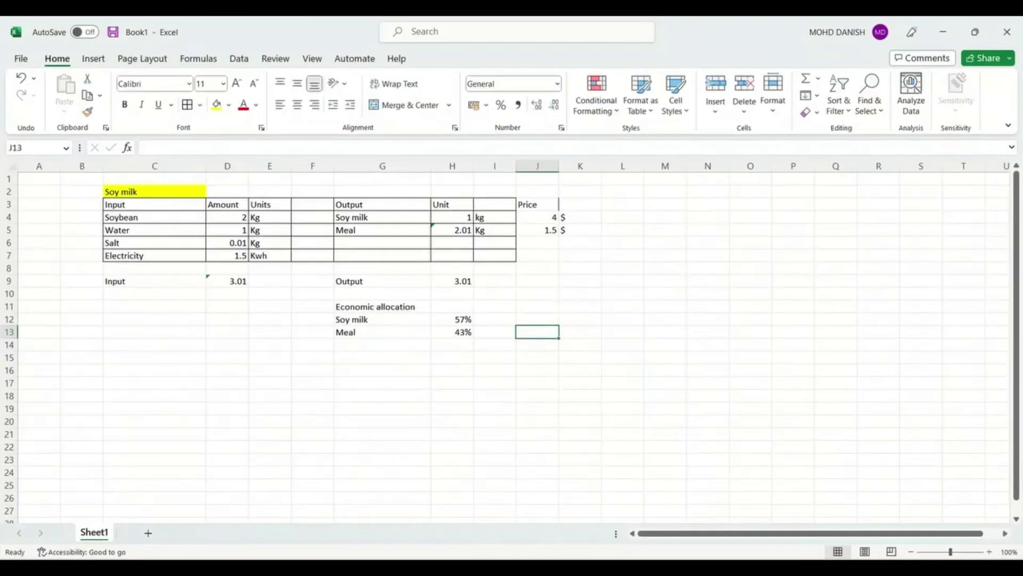
pyautogui.hotkey('alt', 'Tab')
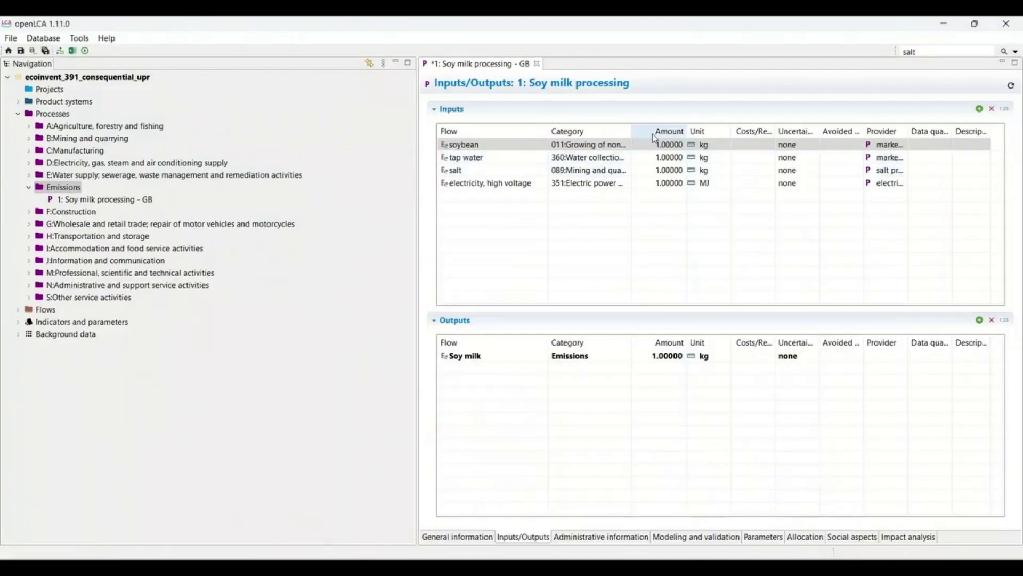
pyautogui.click(658, 144)
pyautogui.write('2')
pyautogui.click(671, 158)
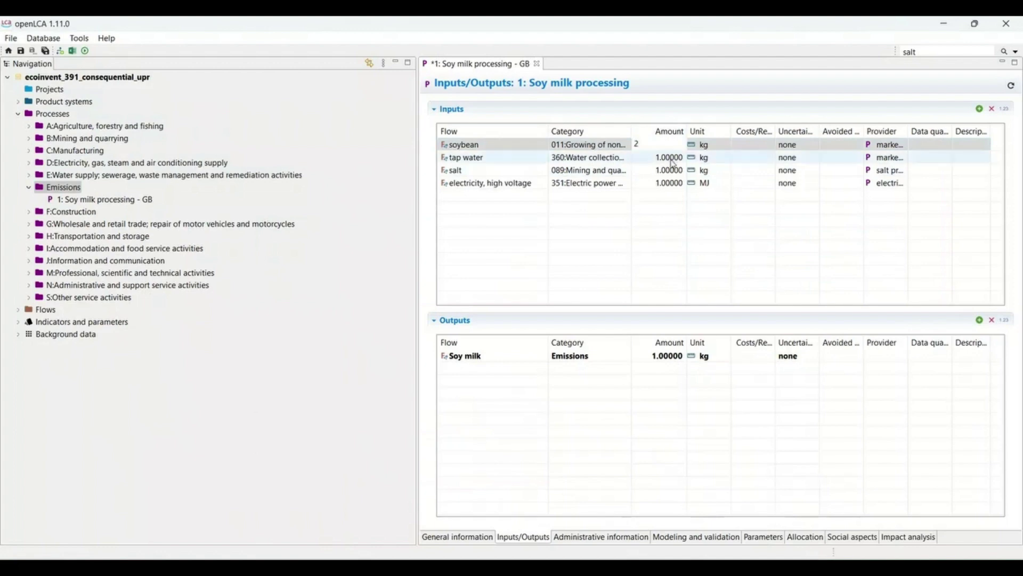
pyautogui.click(665, 171)
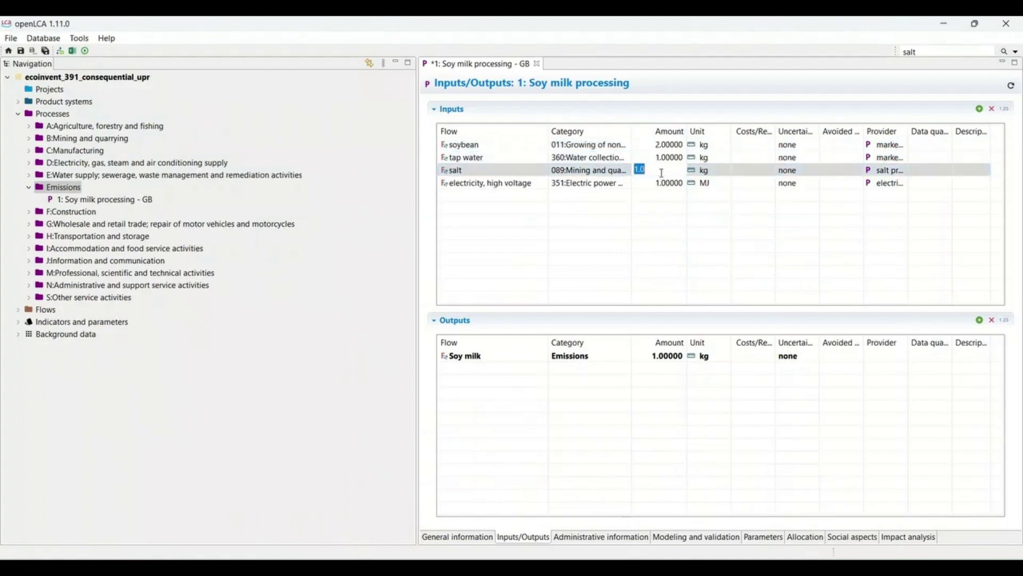
pyautogui.write('0.01')
# Set the high-voltage electricity input to 1.5 kWh, checking the unit in the Excel sheet.
pyautogui.click(675, 183)
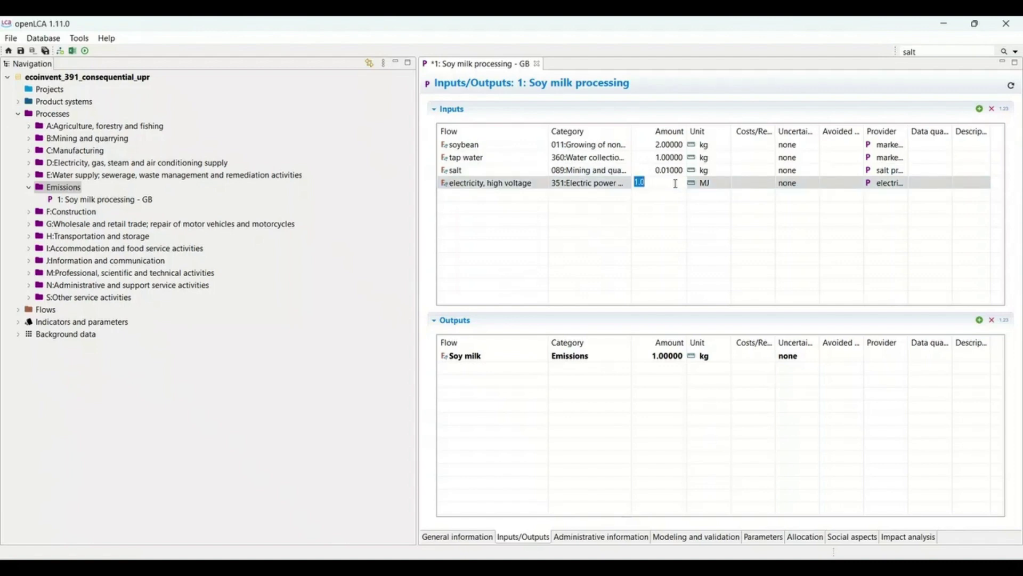
pyautogui.write('1.5')
pyautogui.hotkey('alt', 'Tab')
pyautogui.hotkey('alt', 'Tab')
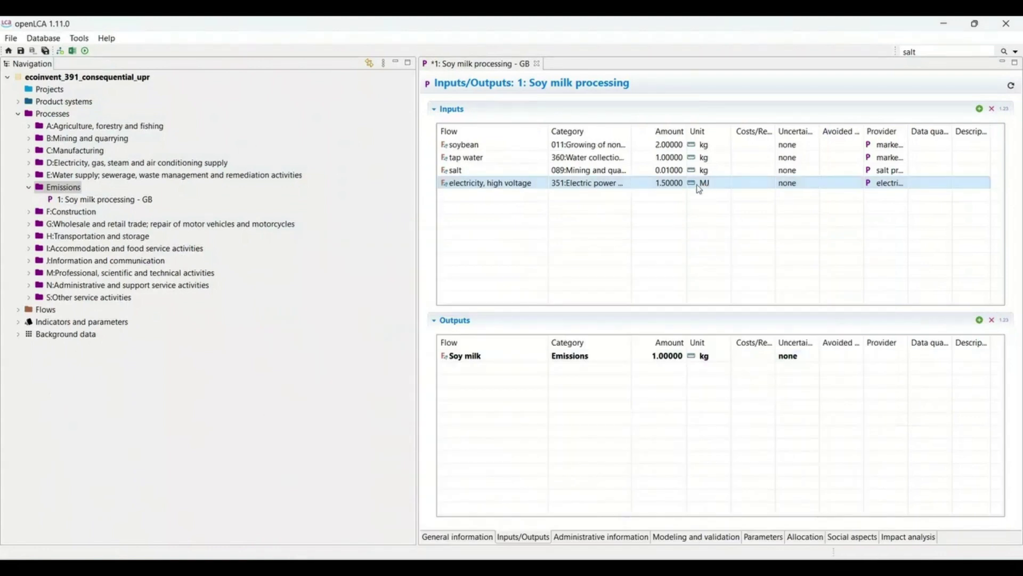
pyautogui.click(713, 184)
pyautogui.click(735, 185)
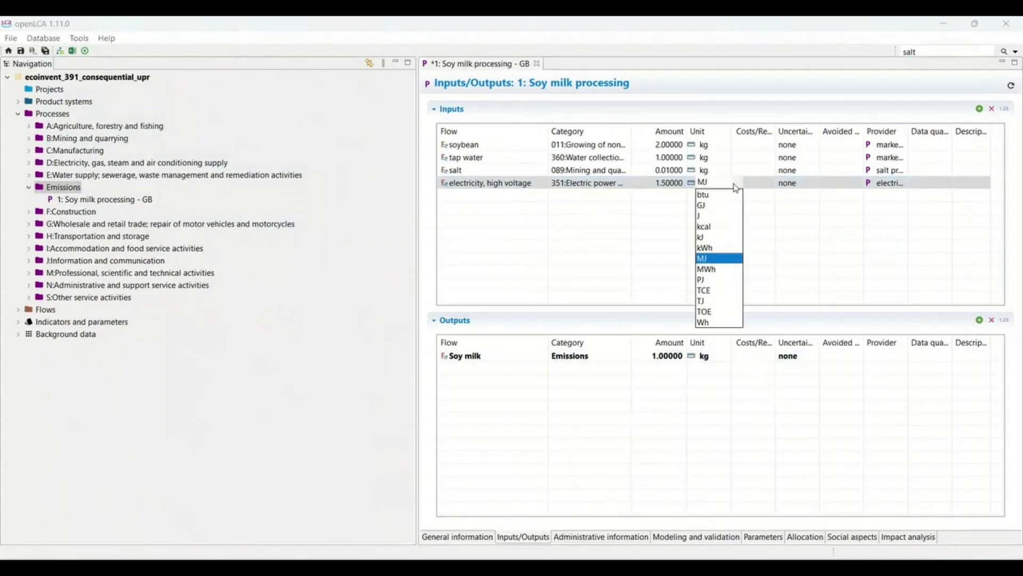
pyautogui.click(706, 248)
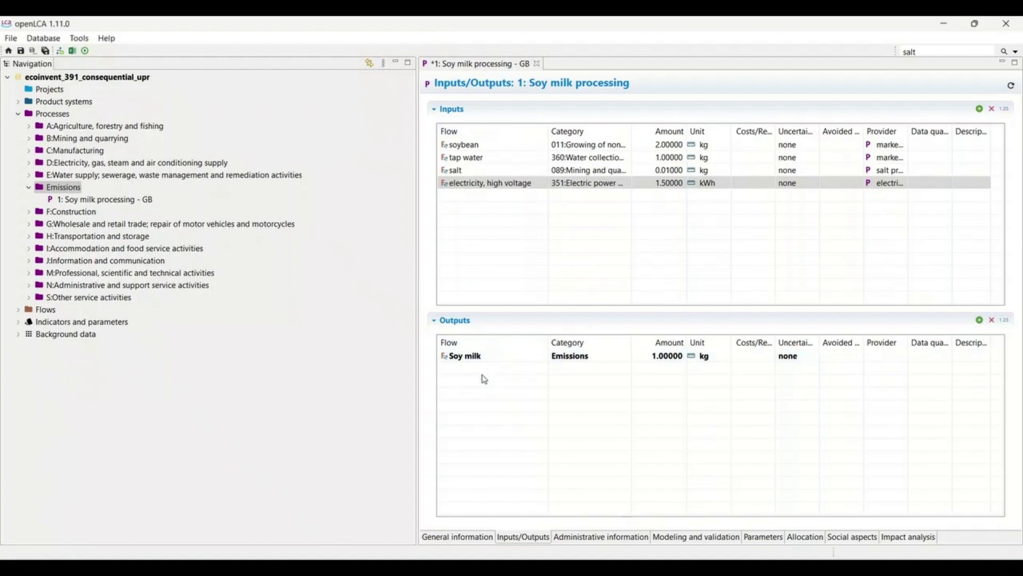
# Add the Soy meal flow from the Emissions category to the process outputs.
pyautogui.doubleClick(466, 355)
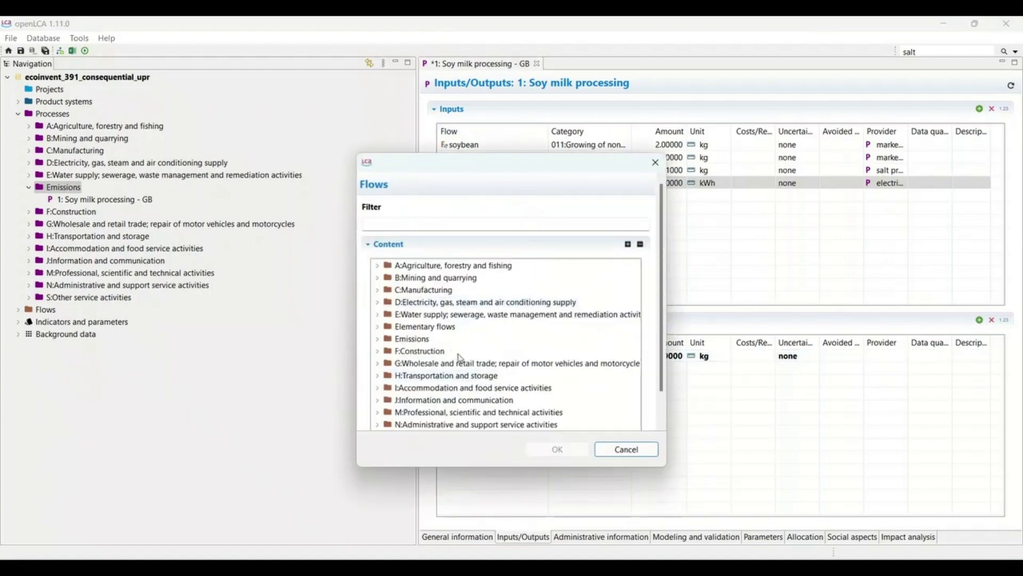
pyautogui.click(378, 340)
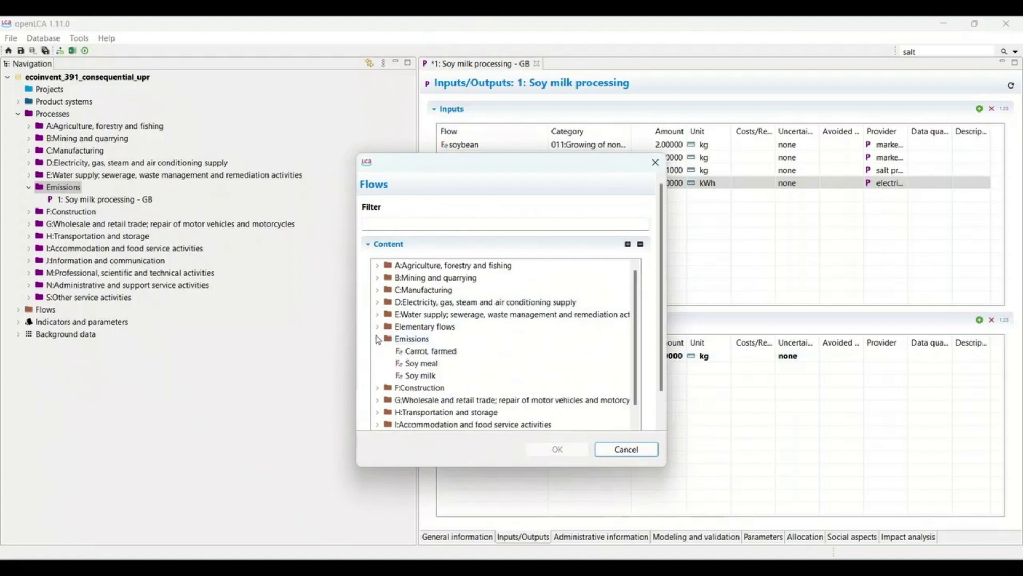
pyautogui.click(419, 363)
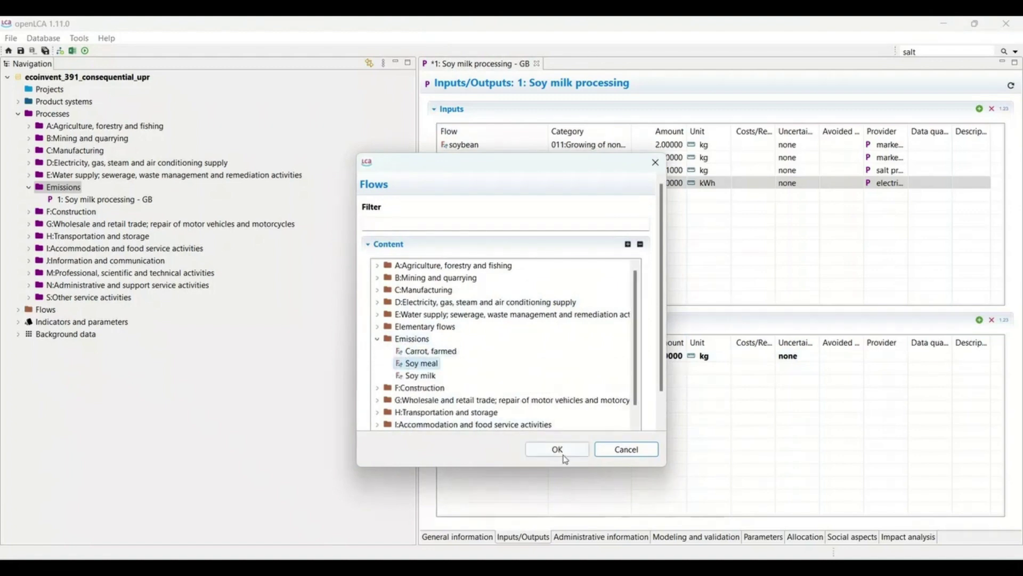
pyautogui.click(557, 452)
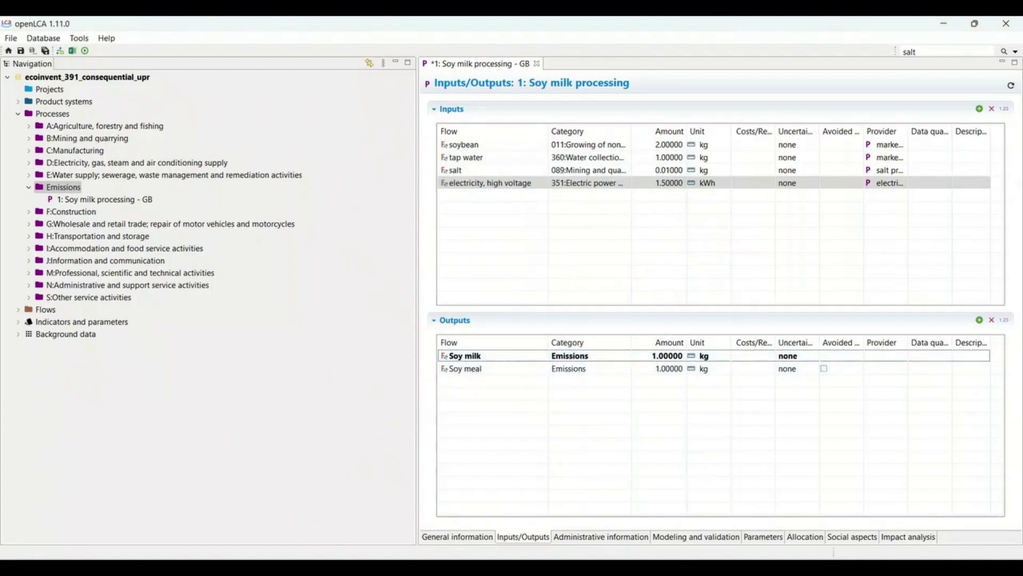
# Set the Soy meal output amount to 2.01 kg, following the Excel sheet.
pyautogui.hotkey('alt', 'Tab')
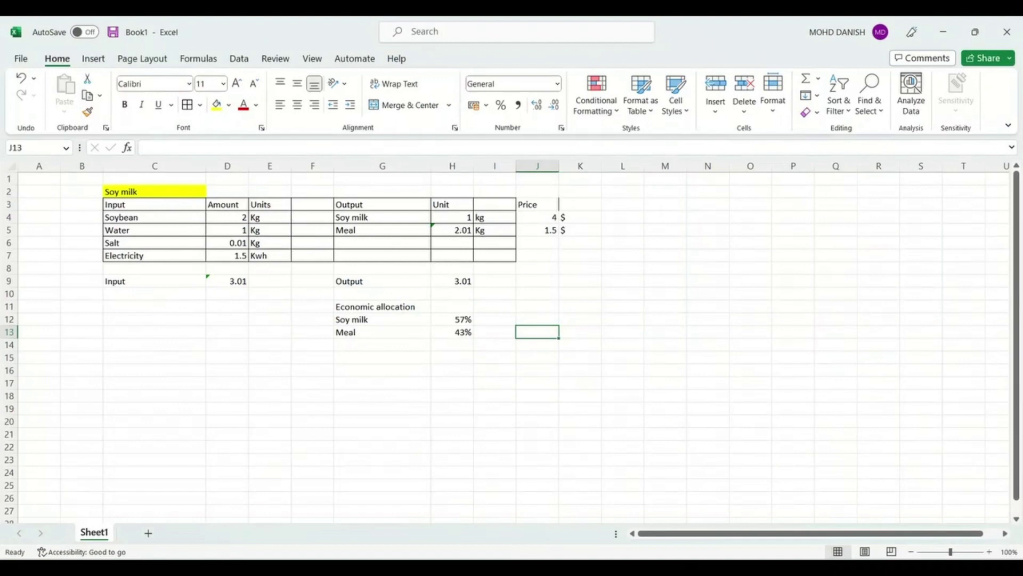
pyautogui.moveTo(664, 568)
pyautogui.click(661, 511)
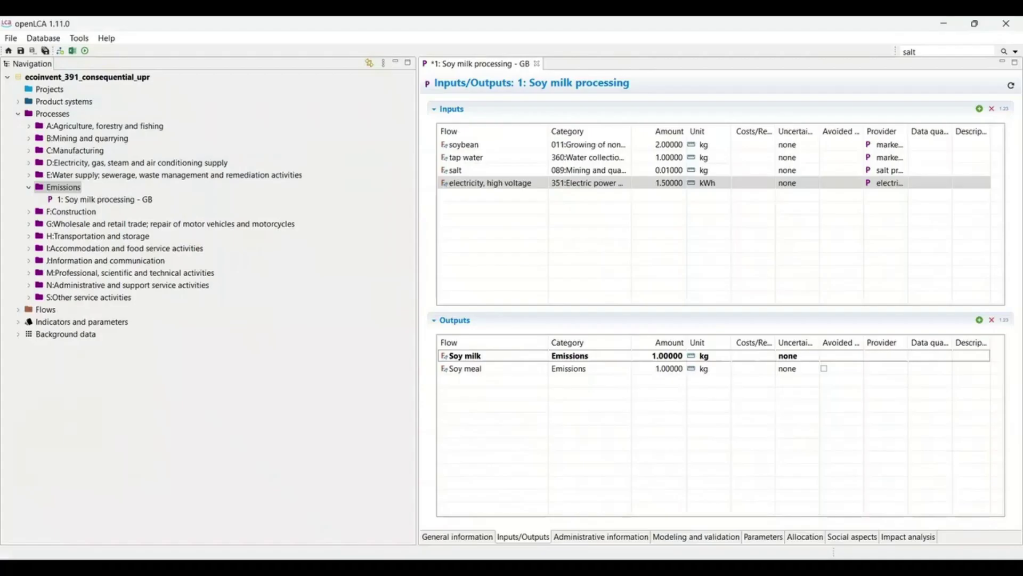
pyautogui.click(644, 368)
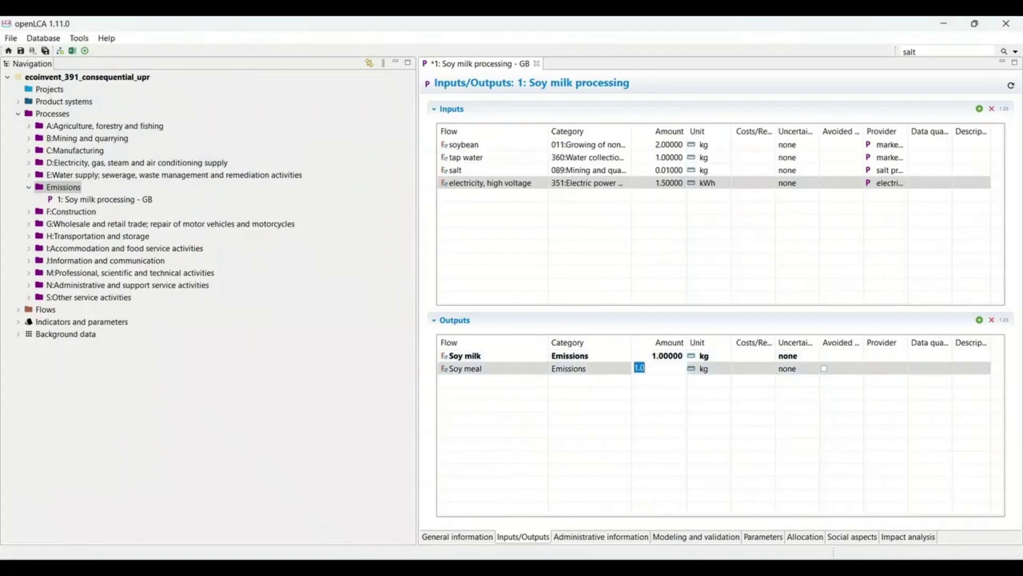
pyautogui.write('2.01')
pyautogui.click(592, 407)
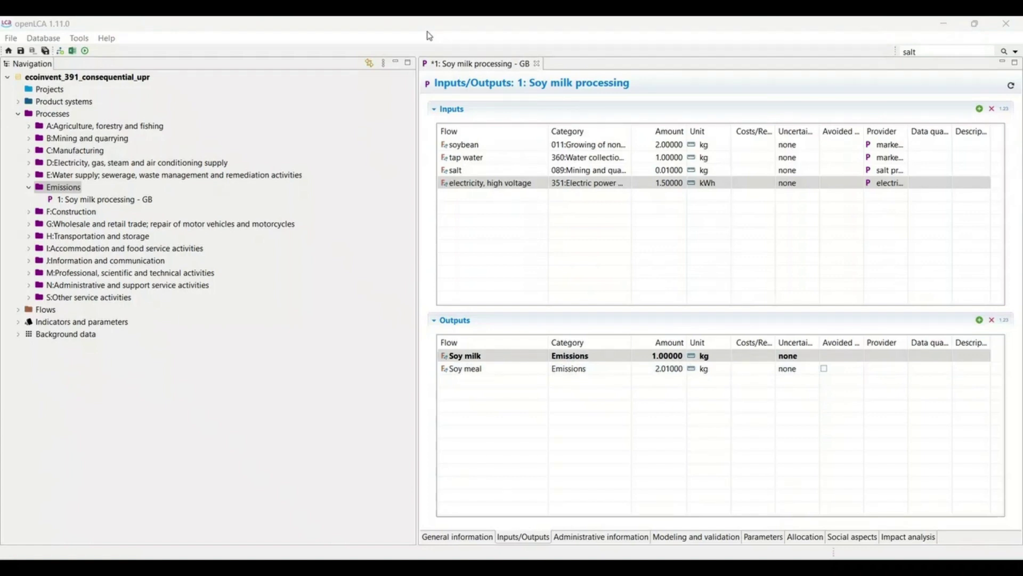
# Set the default allocation method of the soy milk process to Economic.
pyautogui.click(798, 539)
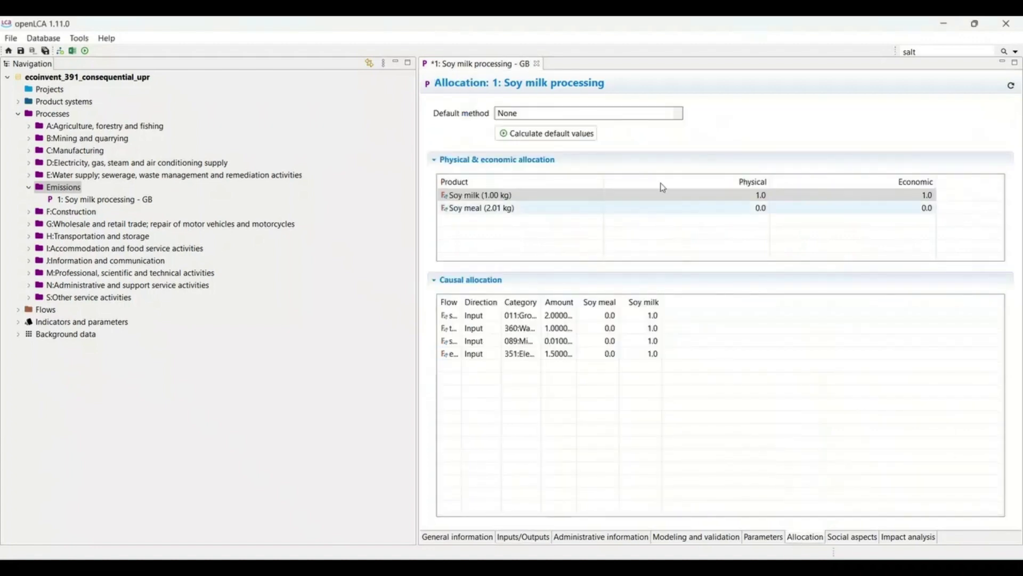
pyautogui.click(673, 113)
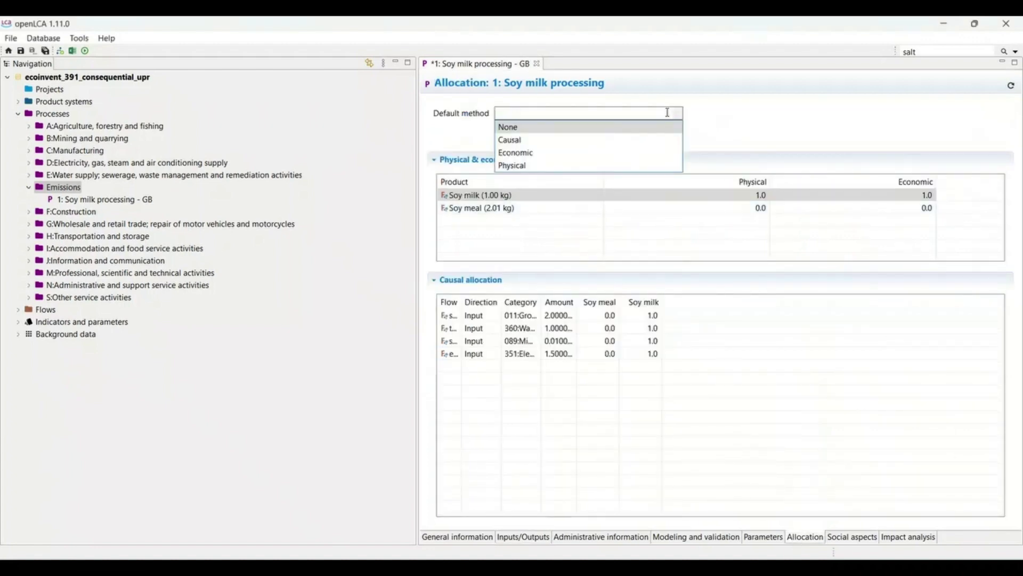
pyautogui.click(541, 154)
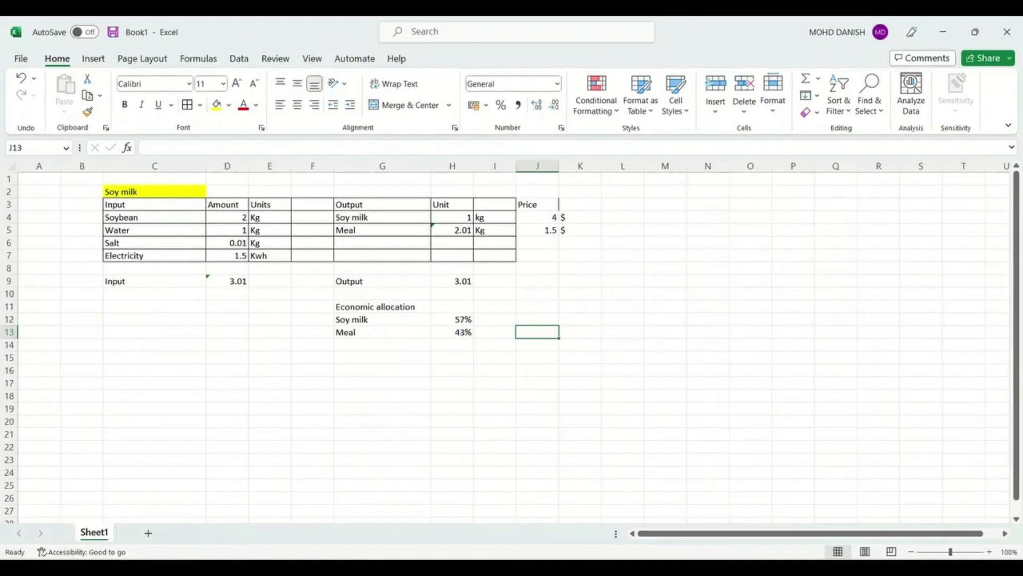
# Set the economic allocation factors to 0.53 for soy milk and 0.47 for soy meal, save the process and return to its inputs and outputs.
pyautogui.click(661, 499)
pyautogui.click(923, 196)
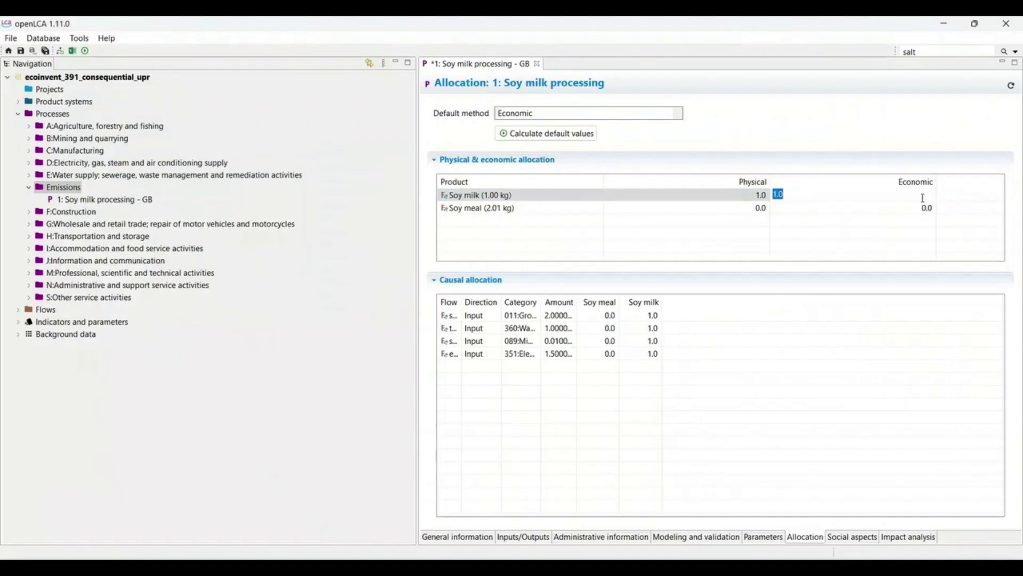
pyautogui.write('0.53')
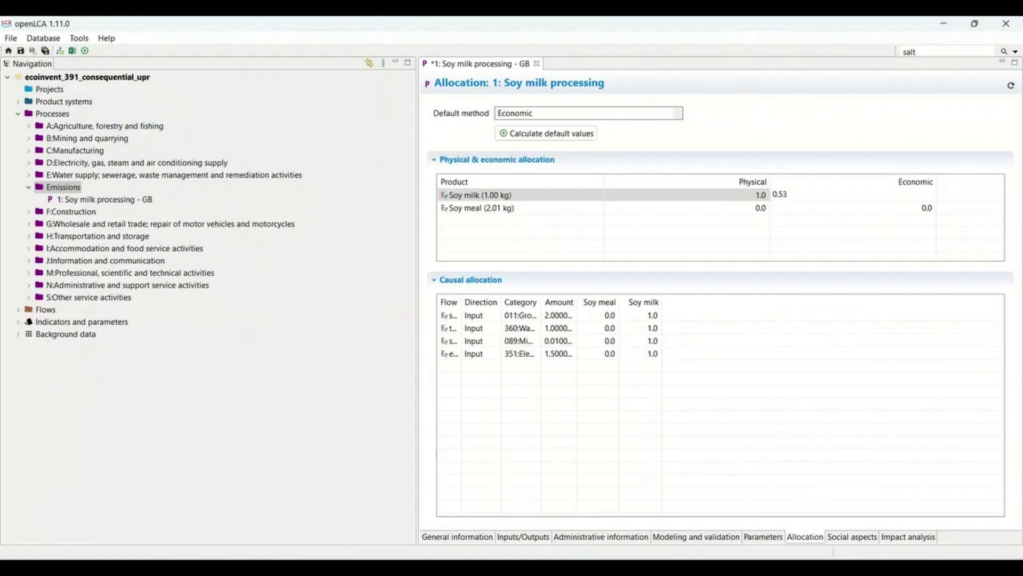
pyautogui.click(910, 208)
pyautogui.write('0.47')
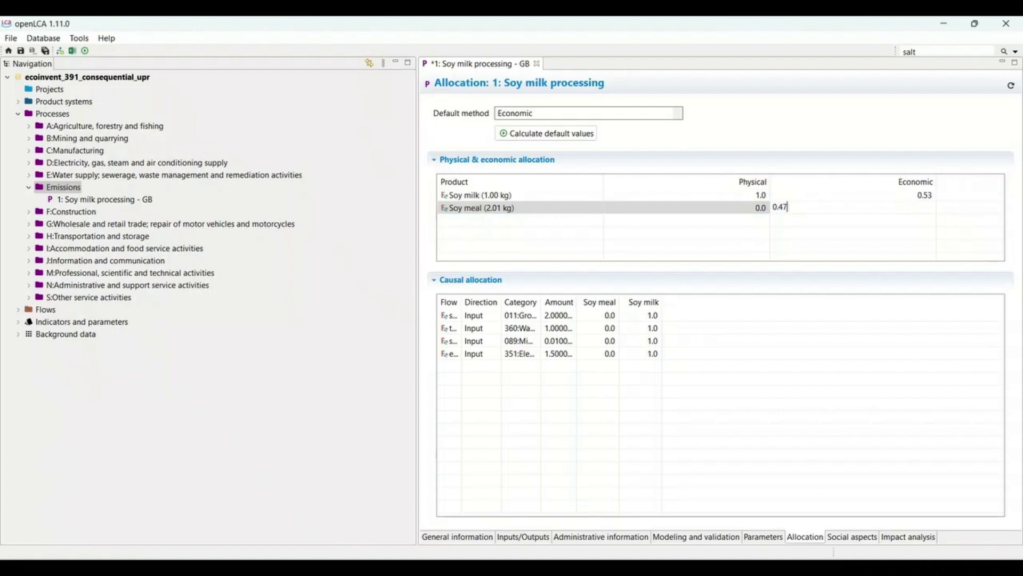
pyautogui.press('Return')
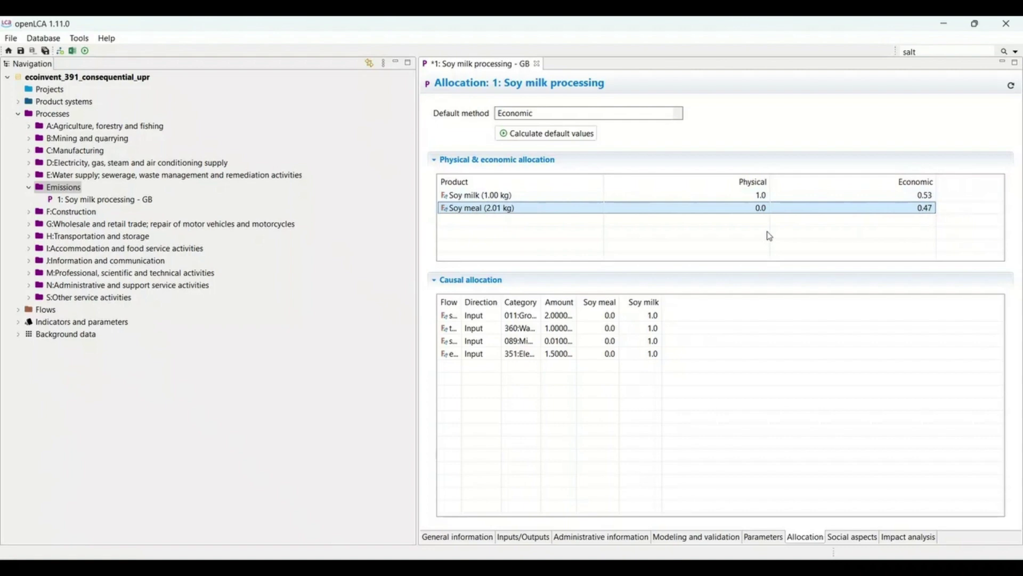
pyautogui.hotkey('ctrl', 's')
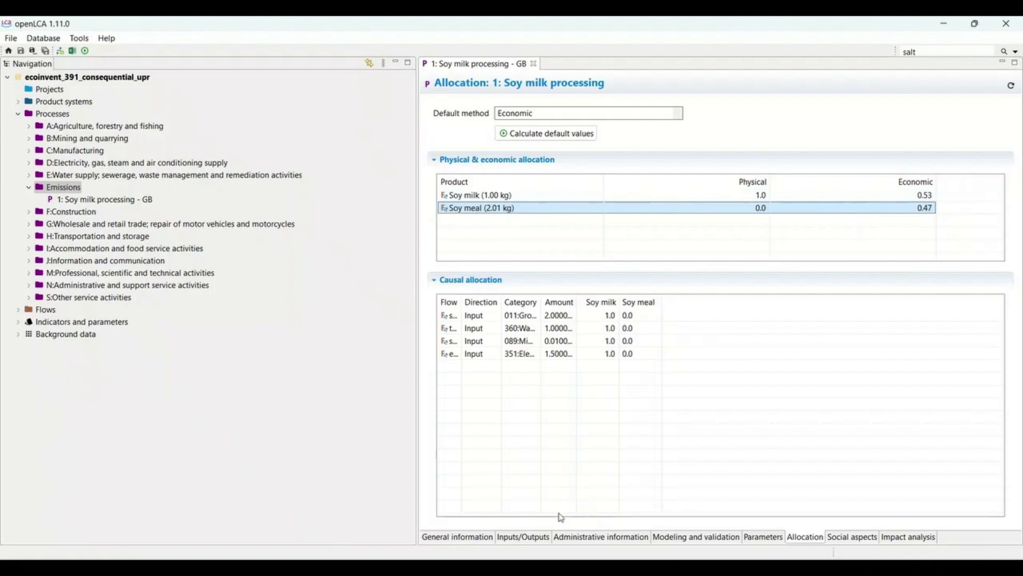
pyautogui.click(514, 535)
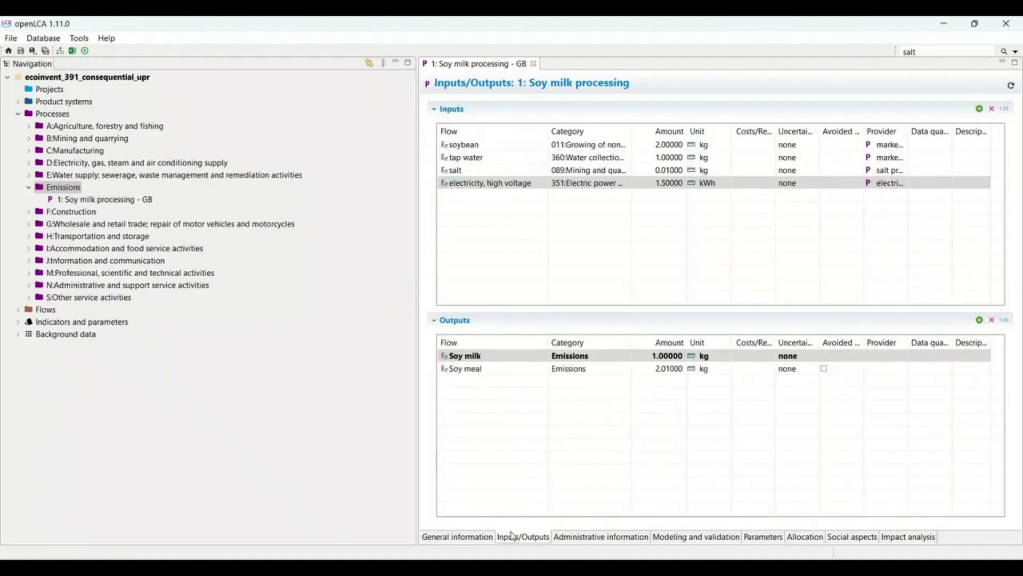